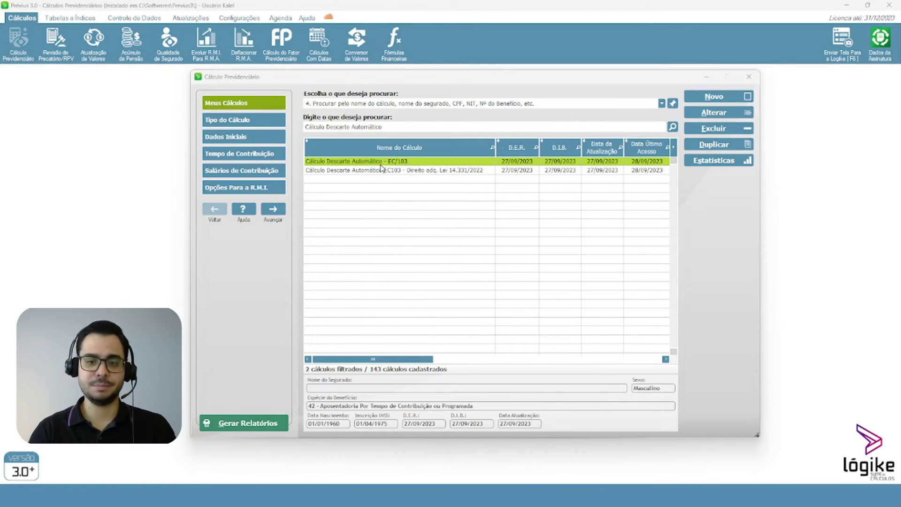
- Review the initial data of the "Cálculo Descarte Automático - EC/103" calculation, including its D.E.R. and D.I.B. dates
left_click(230, 137)
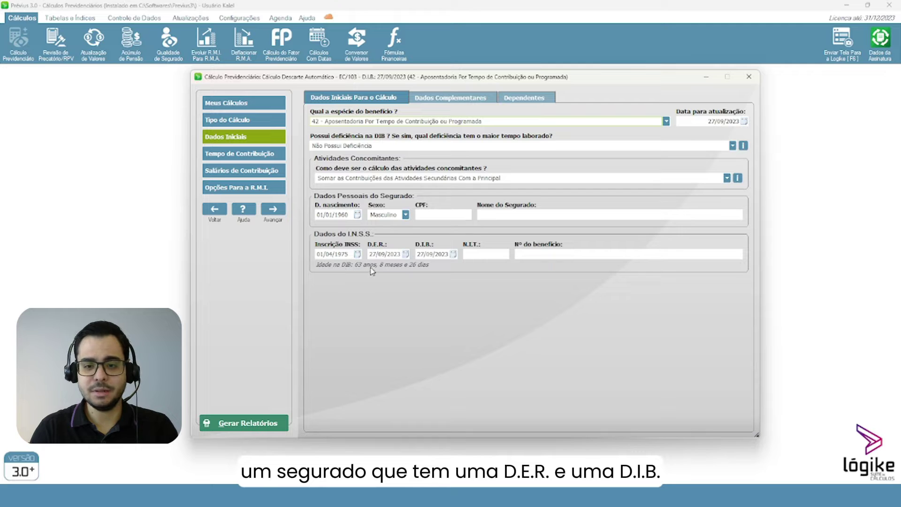
left_click(381, 253)
key("Tab")
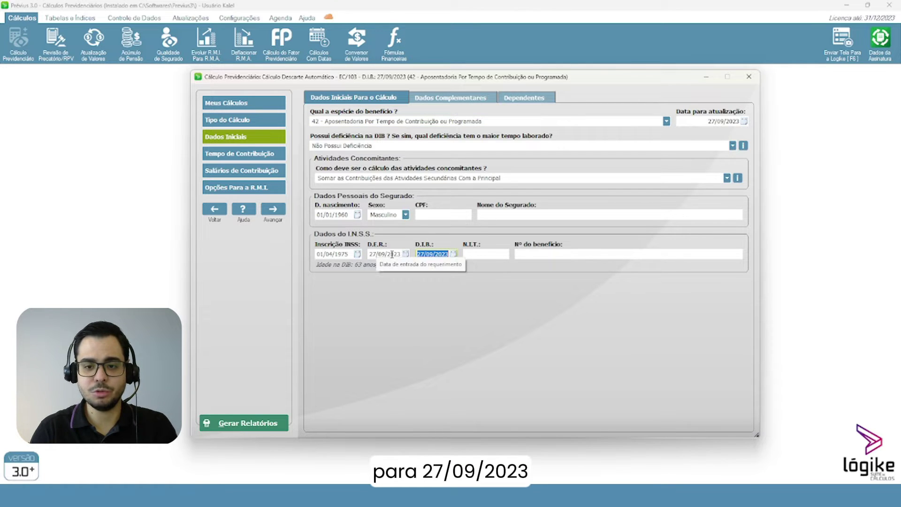
left_click(425, 254)
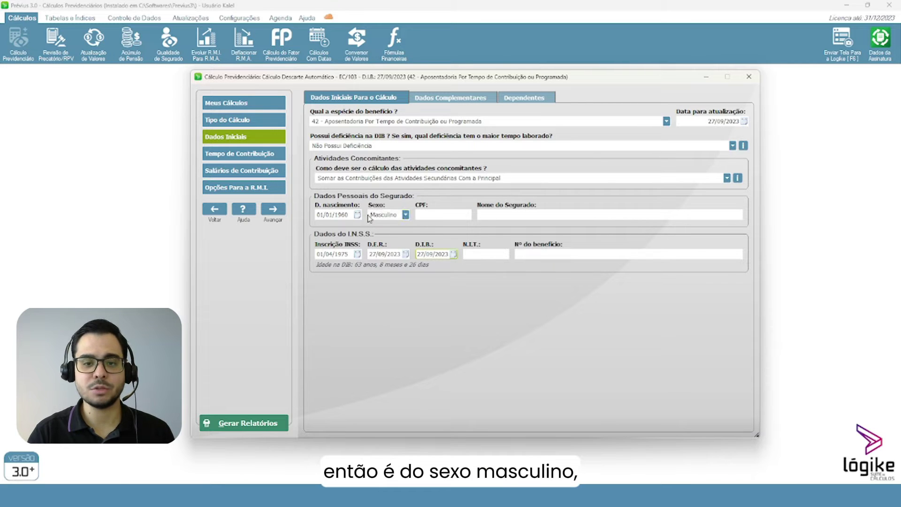
- Review the calculation's contribution periods, contribution salaries and R.M.I. planning options
left_click(240, 155)
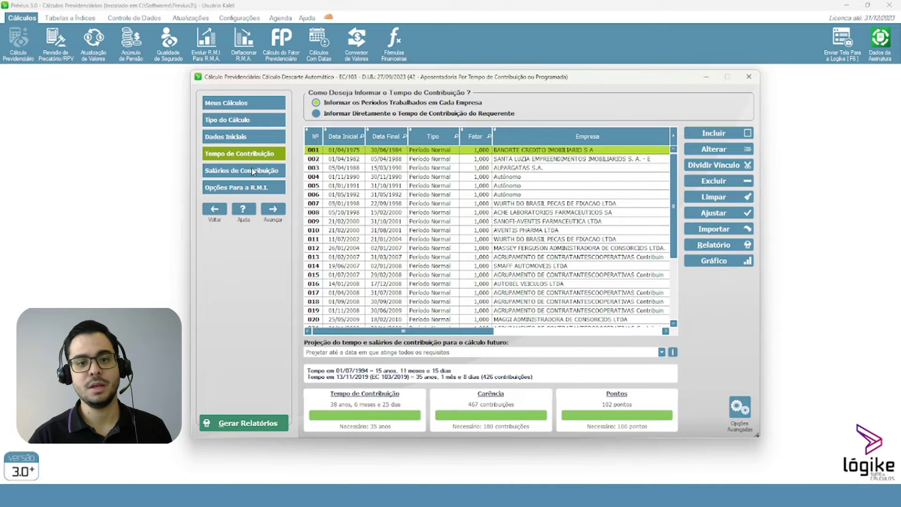
left_click(232, 172)
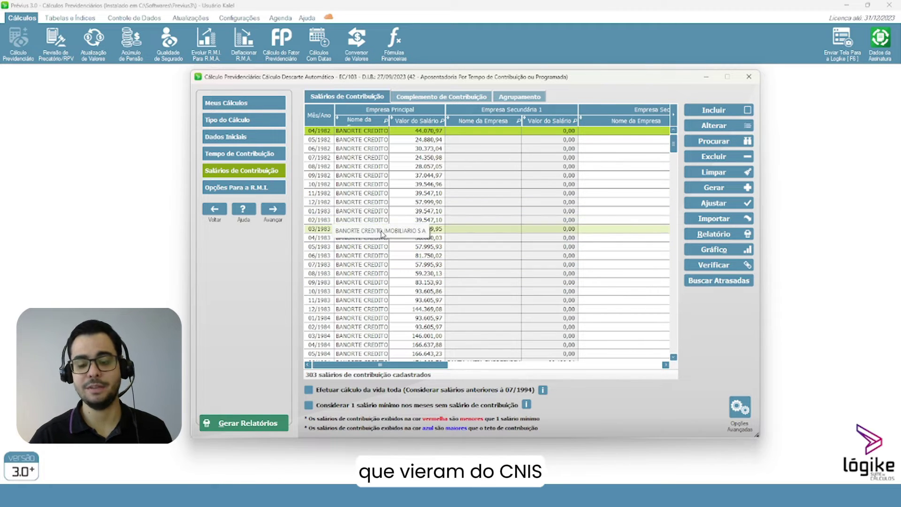
left_click(239, 188)
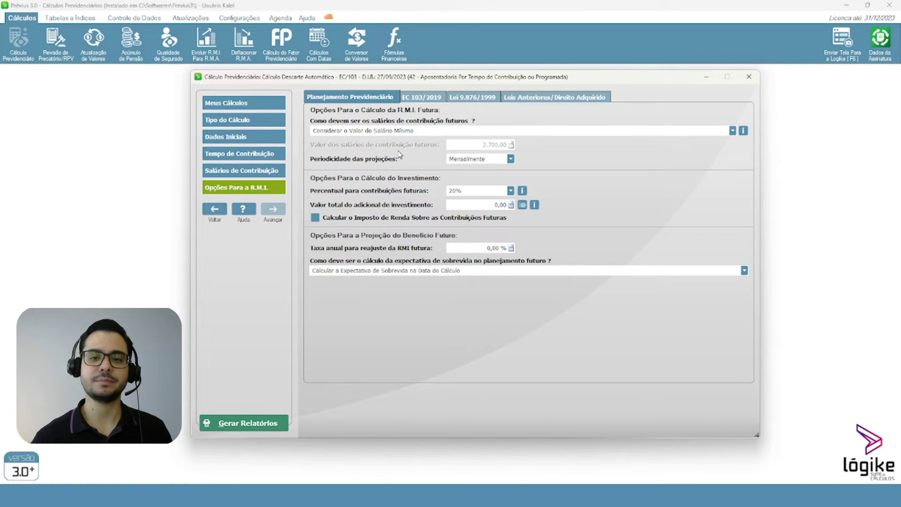
- Generate the reports under the Transição Por Idade rule and preview "Cálculo da R.M.I. pela EC 103/2019 - Por Idade"
left_click(250, 422)
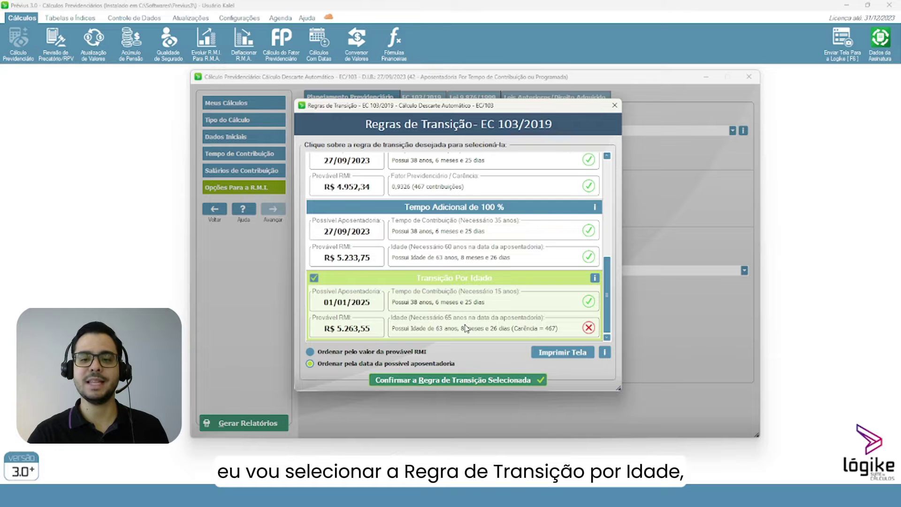
left_click(461, 381)
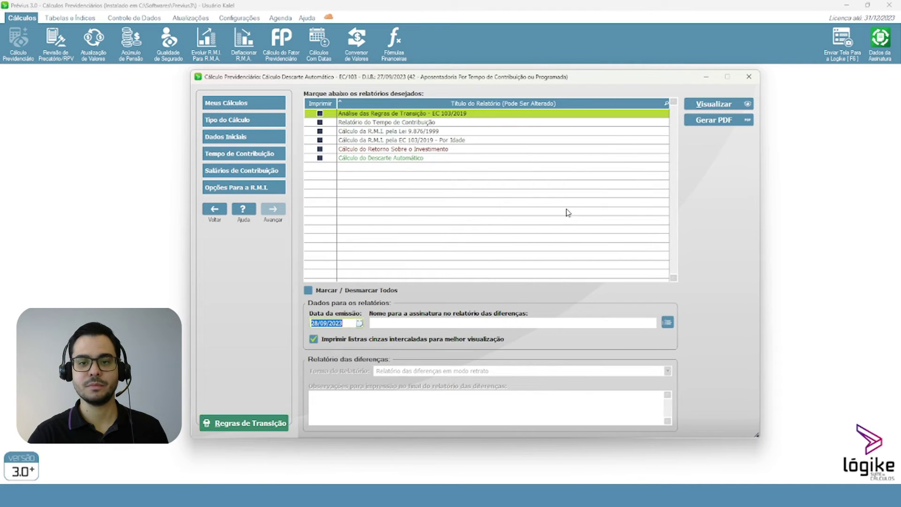
left_click(378, 141)
left_click(322, 139)
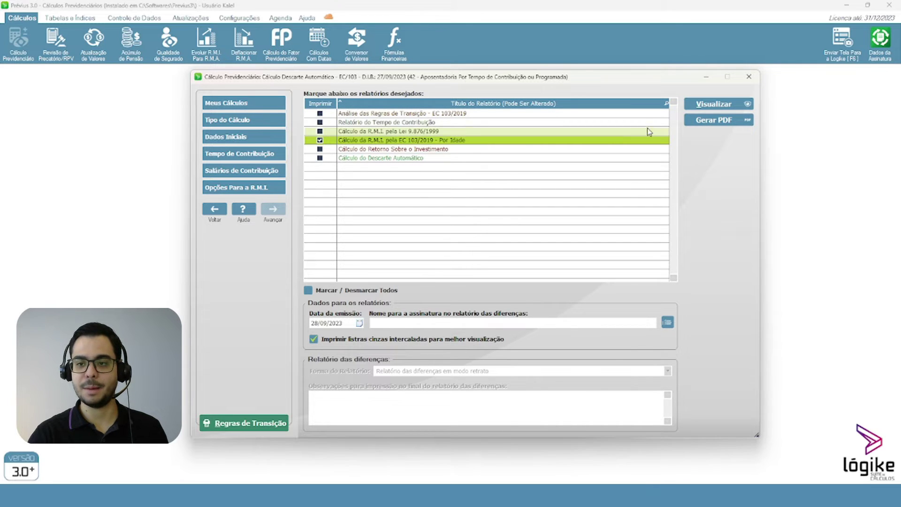
left_click(711, 105)
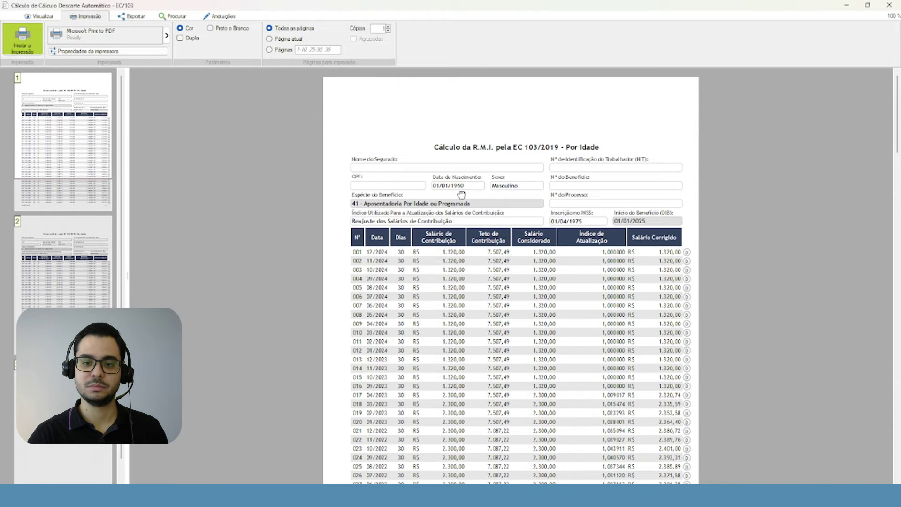
- Examine the final page of the Por Idade R.M.I. calculation report
scroll(461, 194, "up", 6)
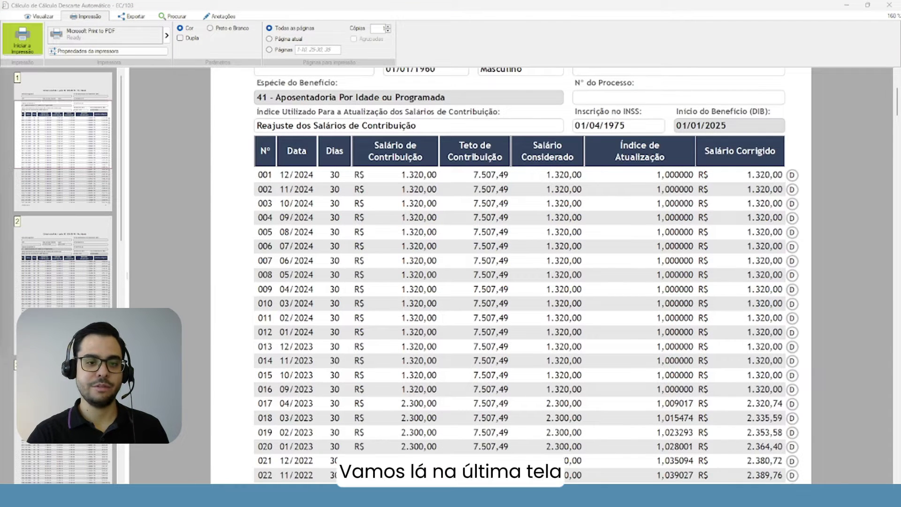
left_click_drag(121, 192, 126, 433)
left_click(66, 406)
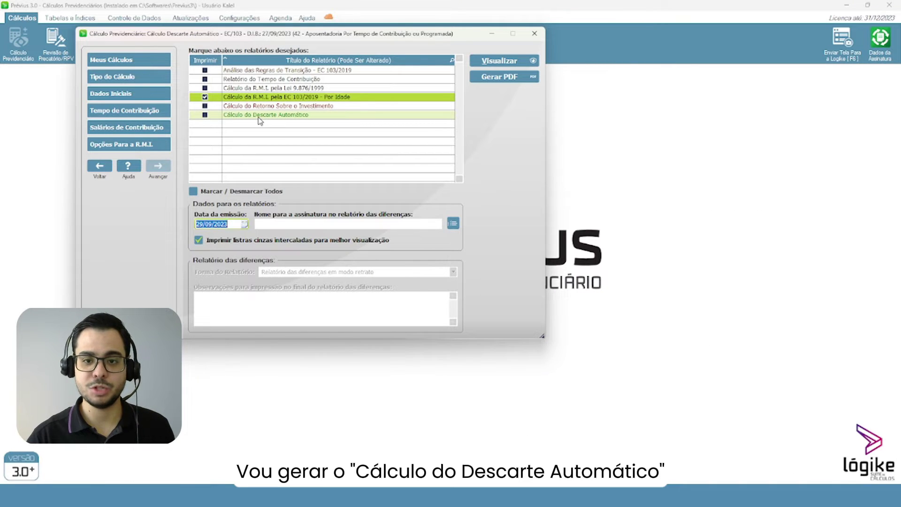
- Preview the "Cálculo do Descarte Automático" report, enlarged to 160%
double_click(259, 116)
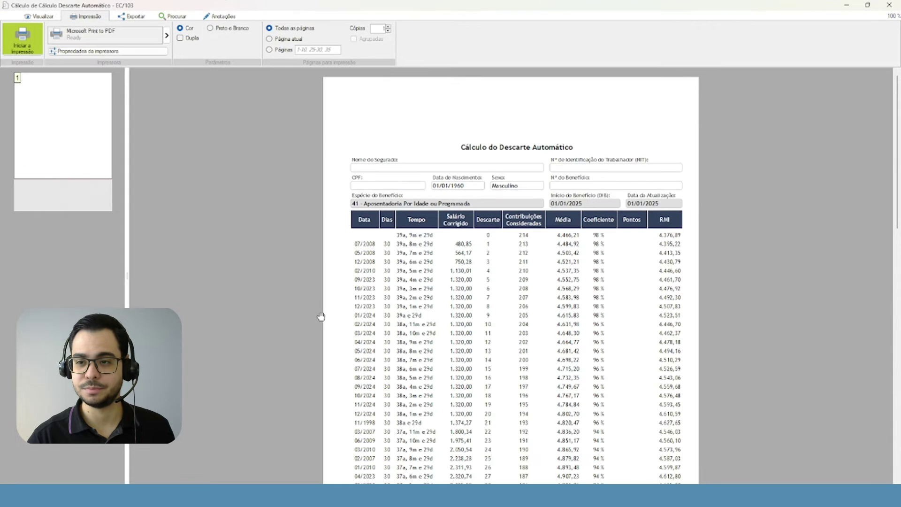
scroll(453, 288, "up", 3)
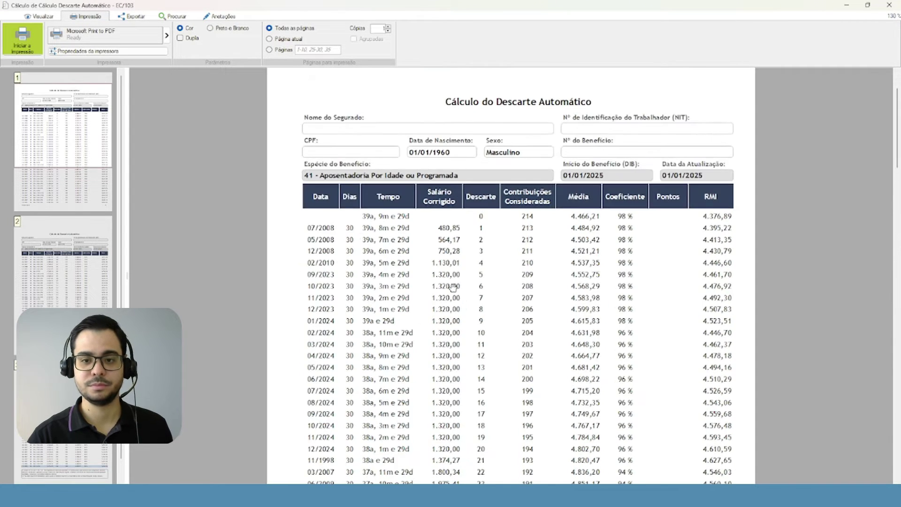
scroll(453, 288, "up", 3)
scroll(441, 295, "up", 2)
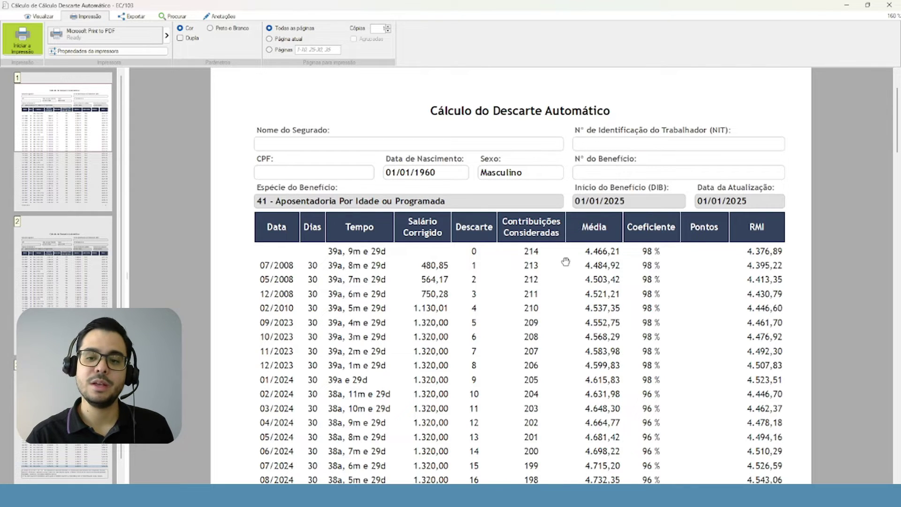
- Examine the successive discard rows of the report through to the highlighted row on its final page
scroll(122, 228, "down", 1)
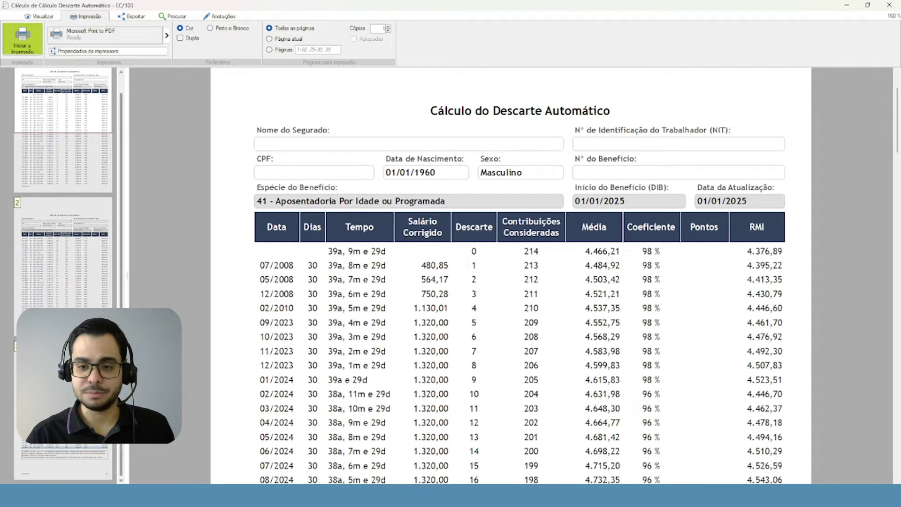
scroll(380, 357, "down", 1)
scroll(380, 357, "down", 2)
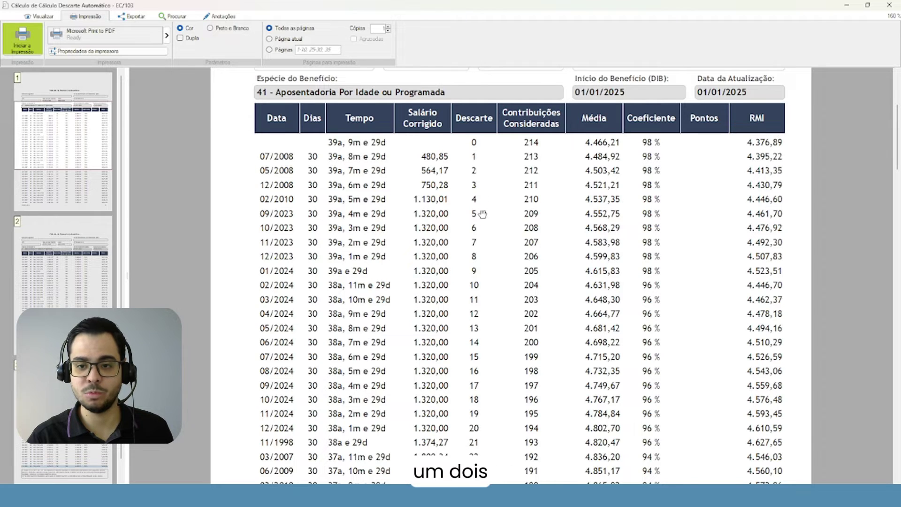
scroll(484, 226, "down", 8)
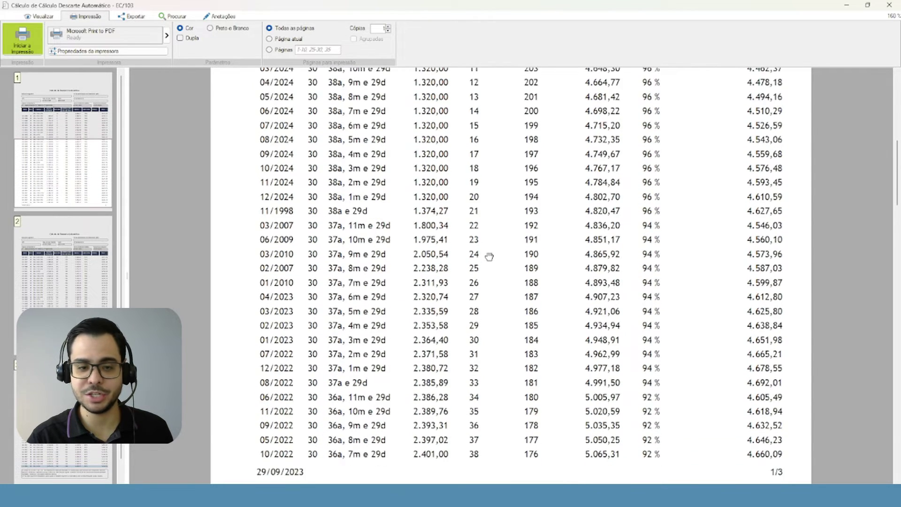
left_click(94, 452)
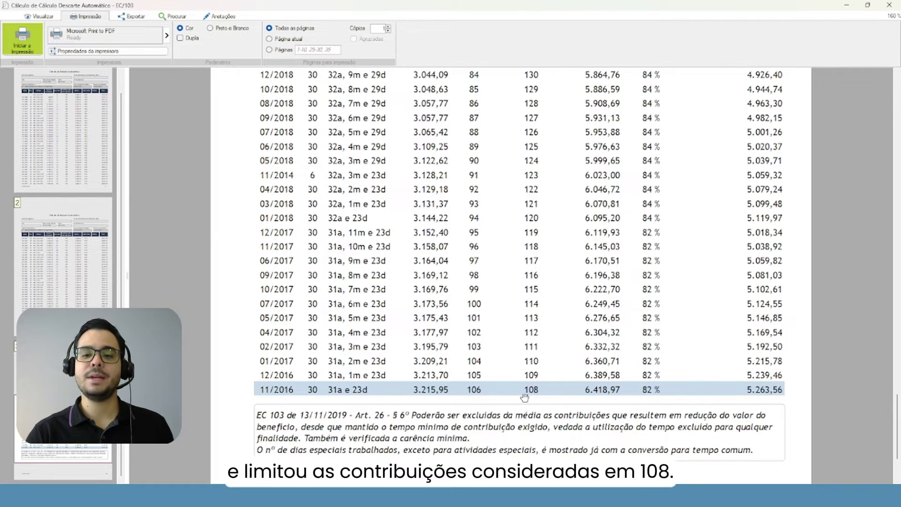
- Compare the average, coefficient and RMI on the discard report's first page with its final highlighted row, and close the preview
scroll(534, 403, "down", 1)
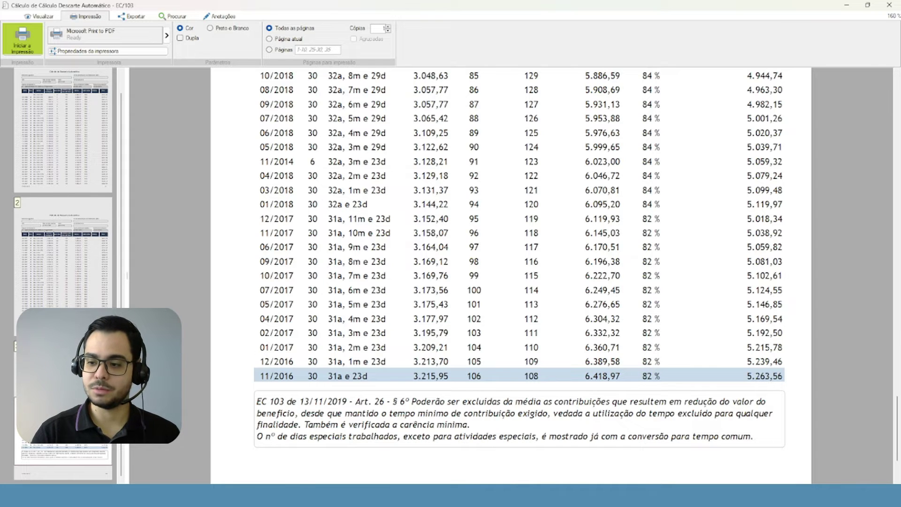
scroll(111, 156, "up", 1)
left_click(95, 121)
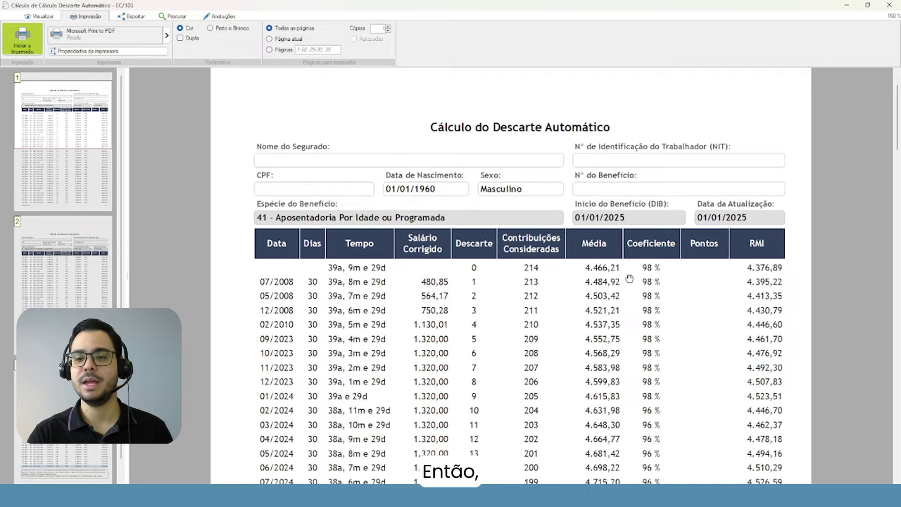
left_click_drag(121, 207, 120, 268)
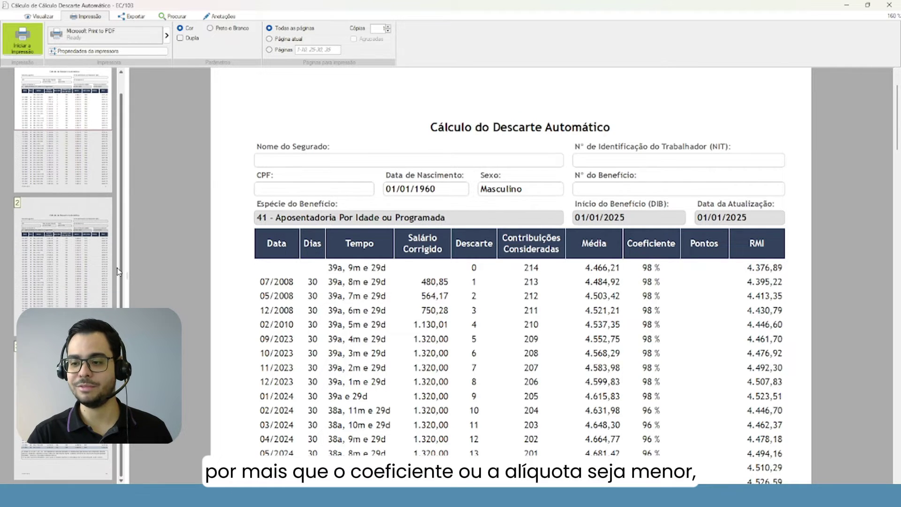
left_click(70, 441)
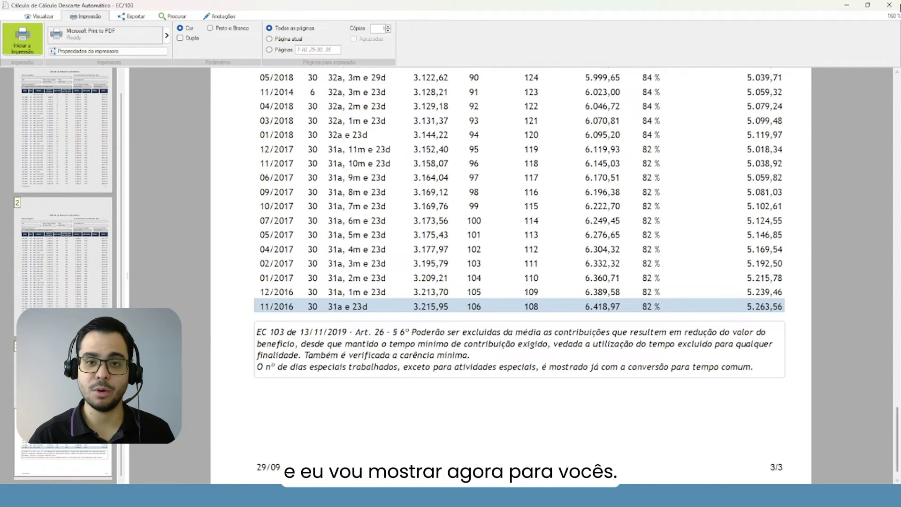
left_click(891, 5)
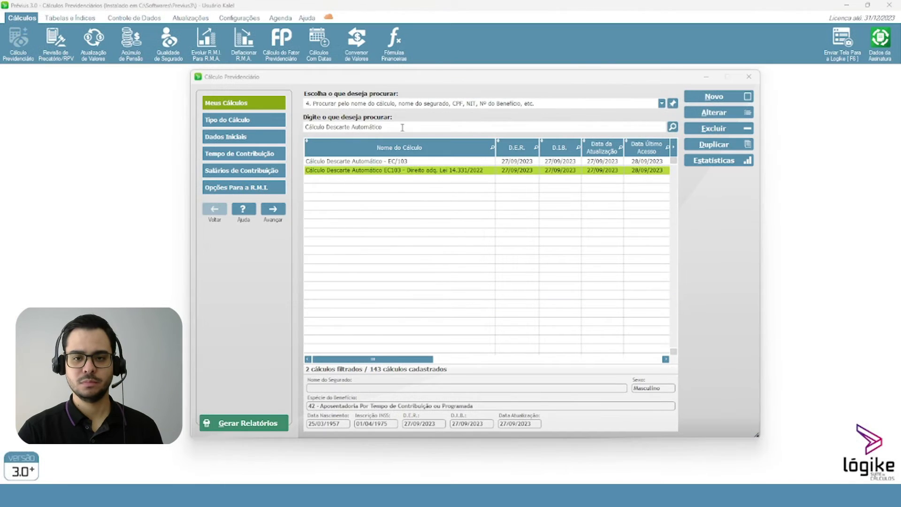
- Review the initial data, contribution periods and salaries of "Cálculo Descarte Automático EC103 - Direito adq. Lei 14.331/2022"
left_click(321, 214)
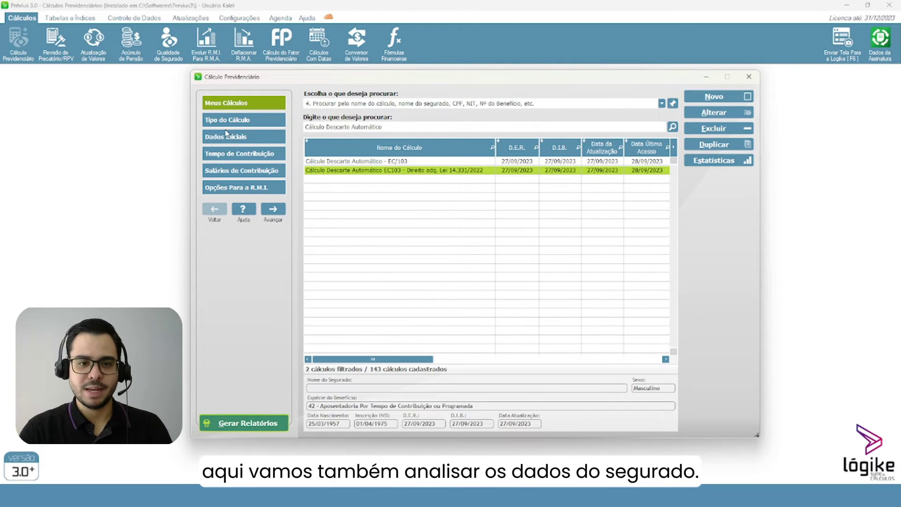
left_click(242, 139)
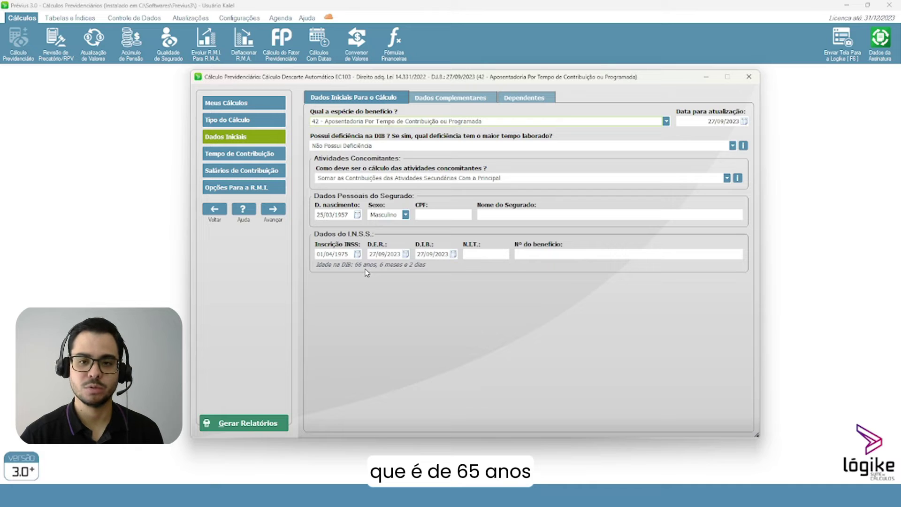
left_click(250, 155)
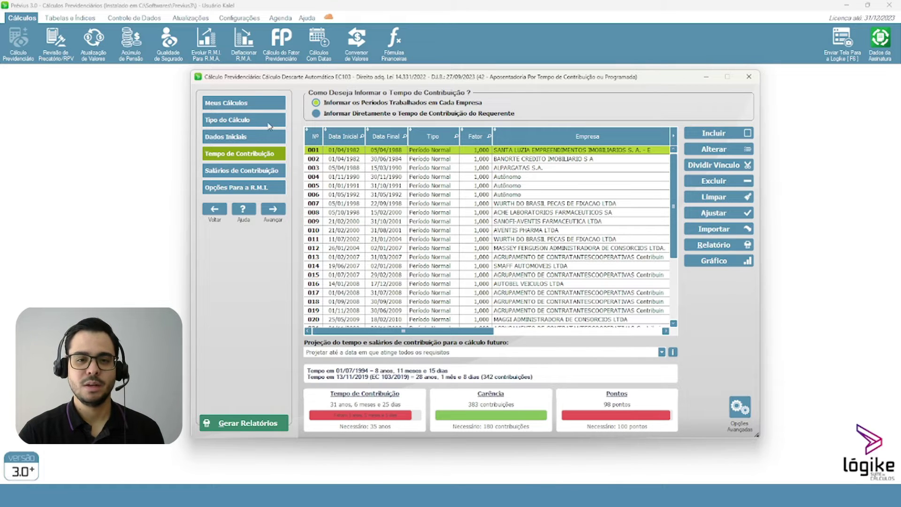
left_click(242, 171)
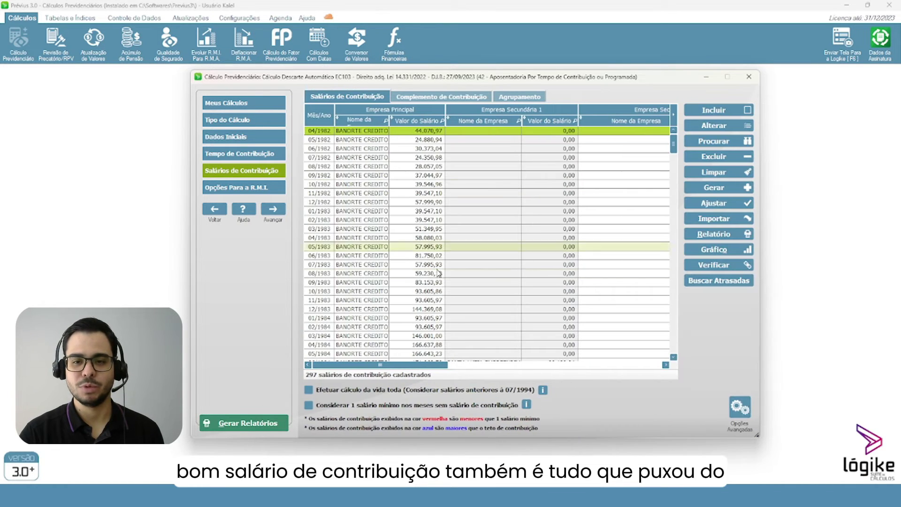
- Check the choices for future contribution salaries in the R.M.I. planning options, keeping the current selection
left_click(229, 194)
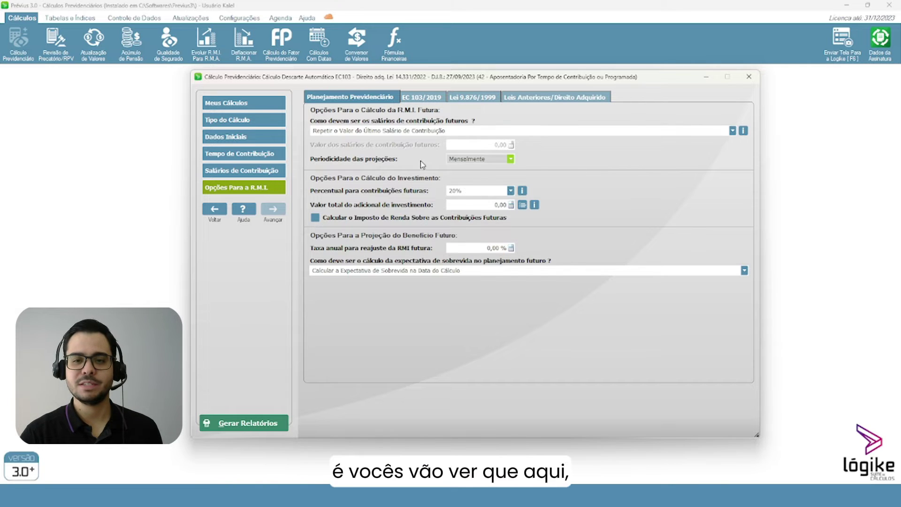
left_click(347, 134)
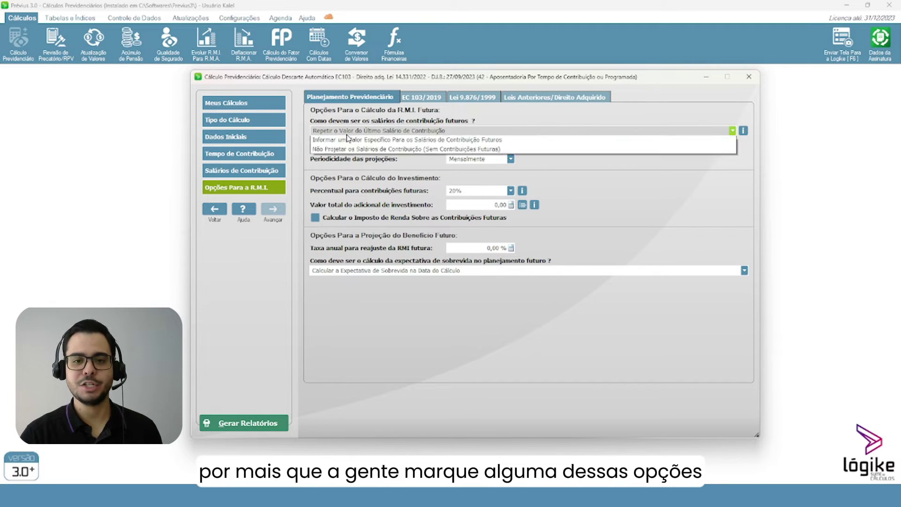
left_click(616, 216)
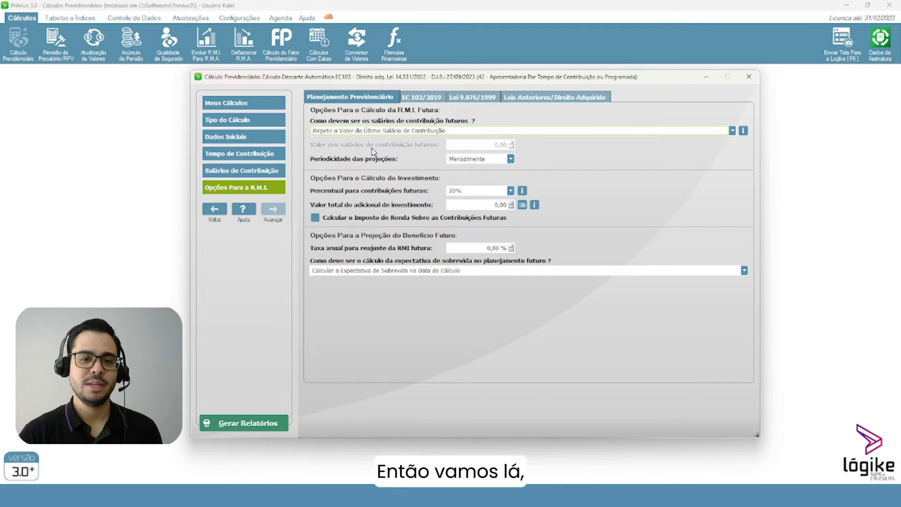
- Generate the EC 103/2019 transition rules for this calculation and order them by possible retirement date
left_click(256, 421)
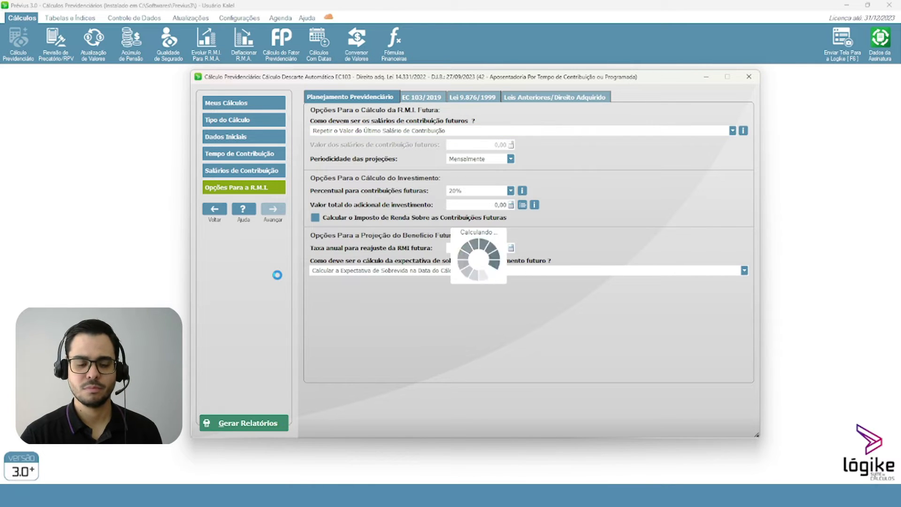
scroll(396, 285, "up", 5)
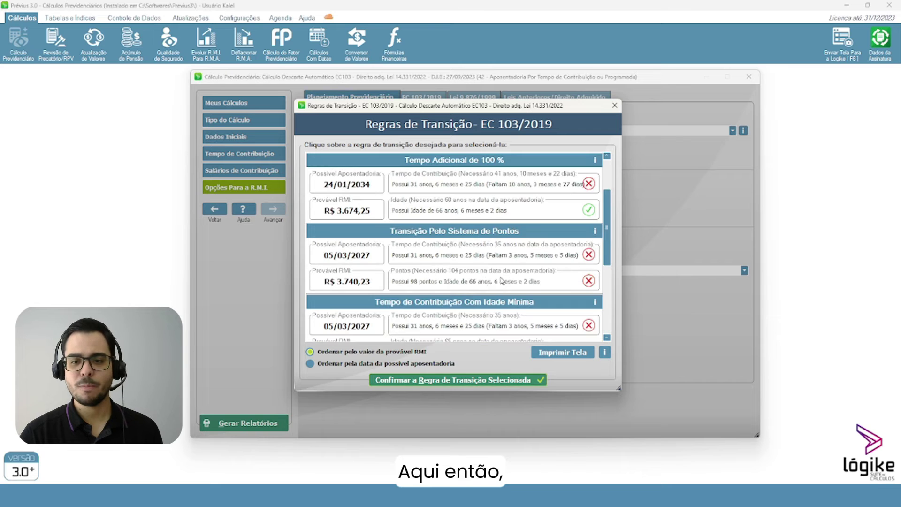
scroll(451, 256, "up", 2)
scroll(517, 261, "down", 6)
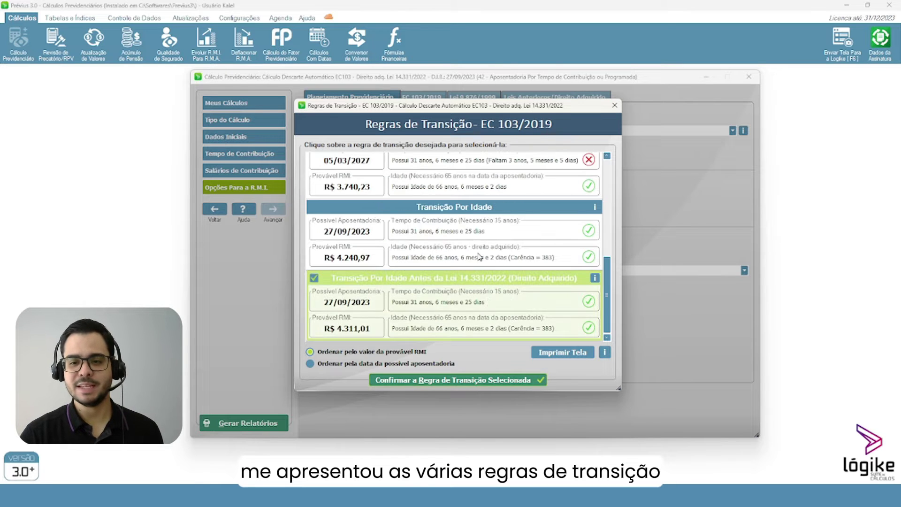
left_click(323, 364)
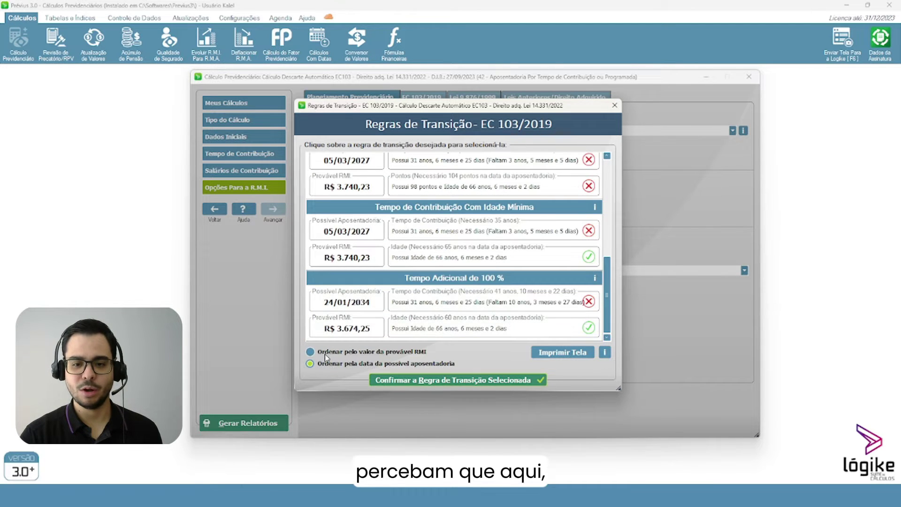
- Order the transition rules by probable RMI value and confirm "Transição Por Idade Antes da Lei 14.331/2022 (Direito Adquirido)"
left_click(318, 355)
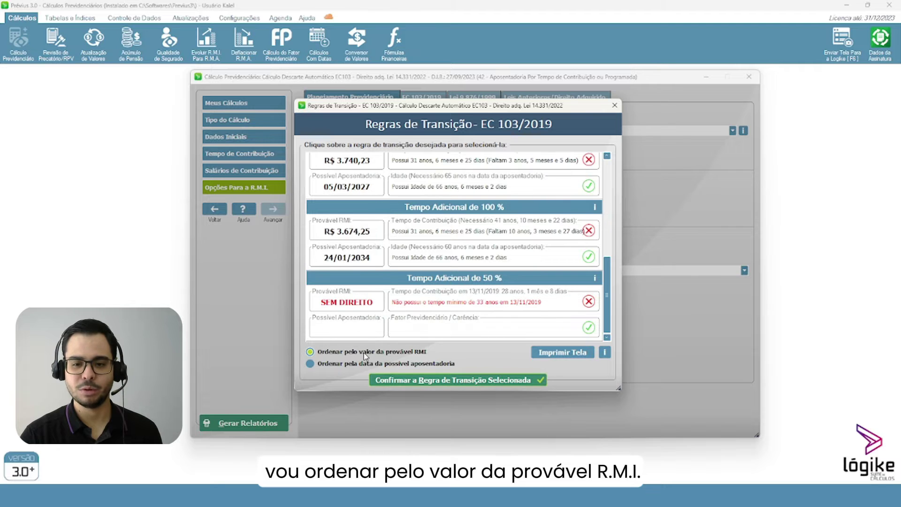
scroll(468, 295, "up", 6)
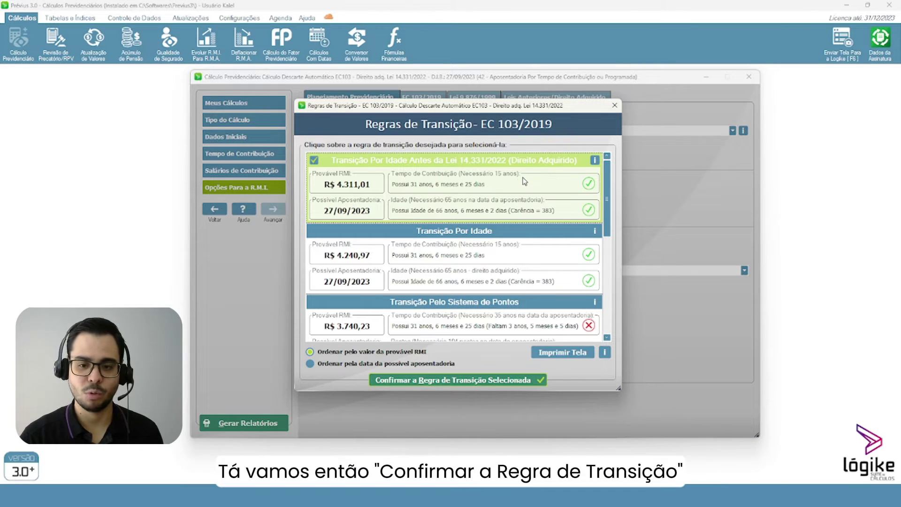
left_click(446, 380)
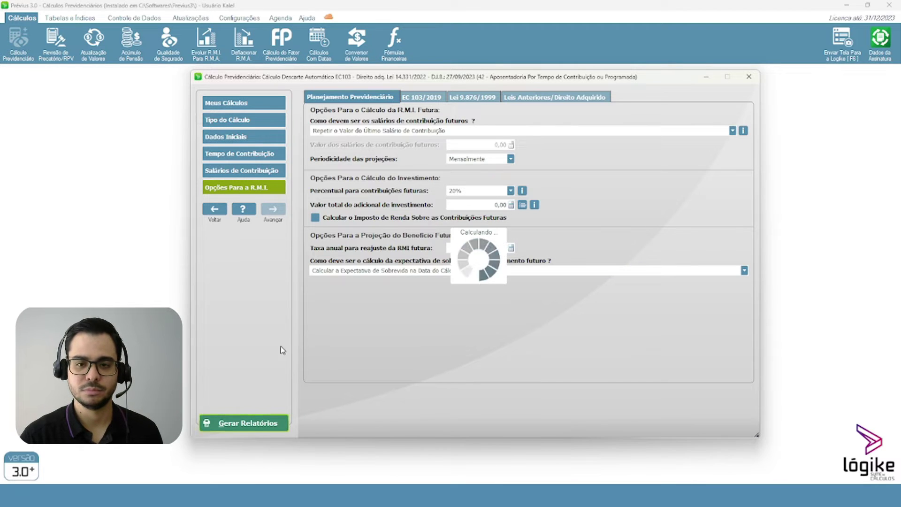
- Select the EC 103/2019 R.M.I. by-age report (Anterior à Lei 14.331/2022) and "Cálculo do Descarte Automático", and preview both
left_click(437, 133)
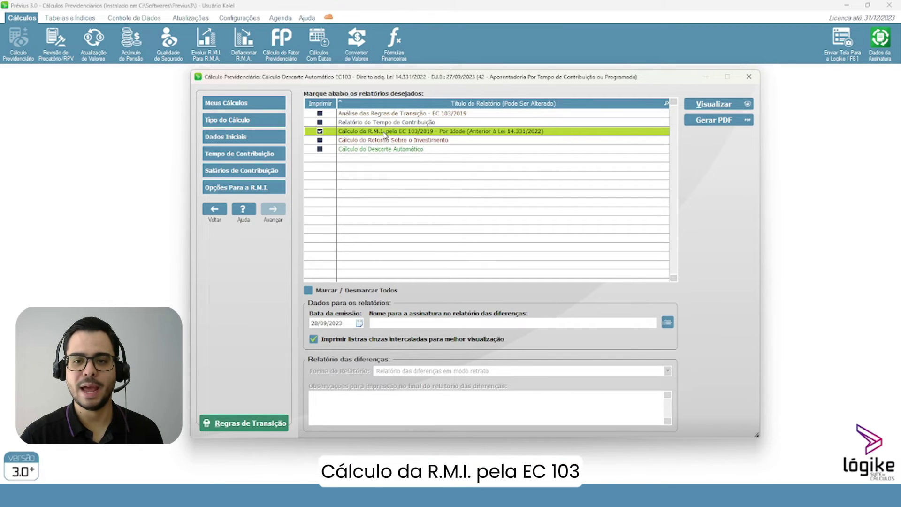
left_click(320, 149)
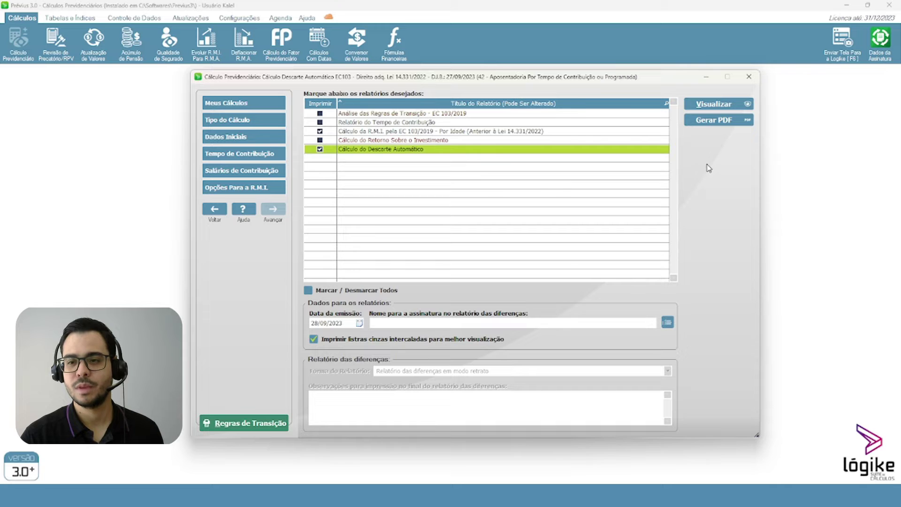
left_click(724, 110)
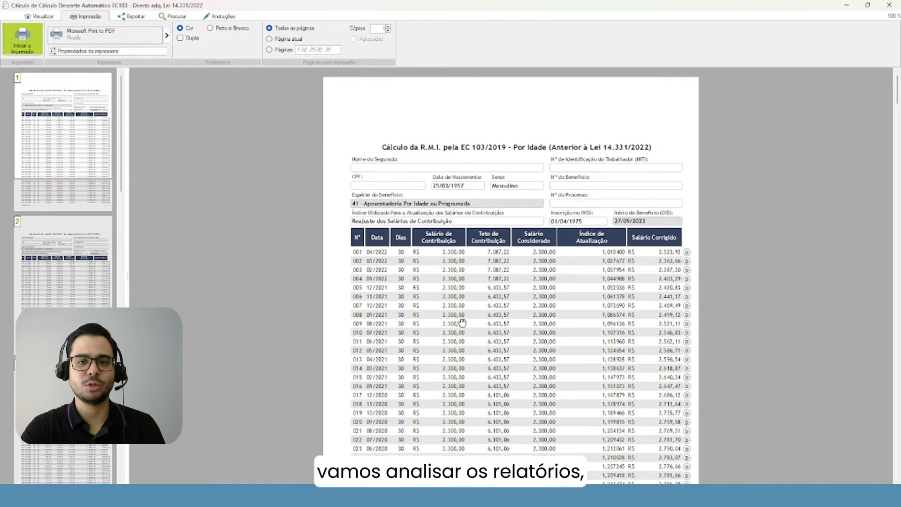
- Review the R.M.I. report through its final page, examining the PBC, salary average, coefficient and corrected RMI at an enlarged view
scroll(515, 319, "down", 1)
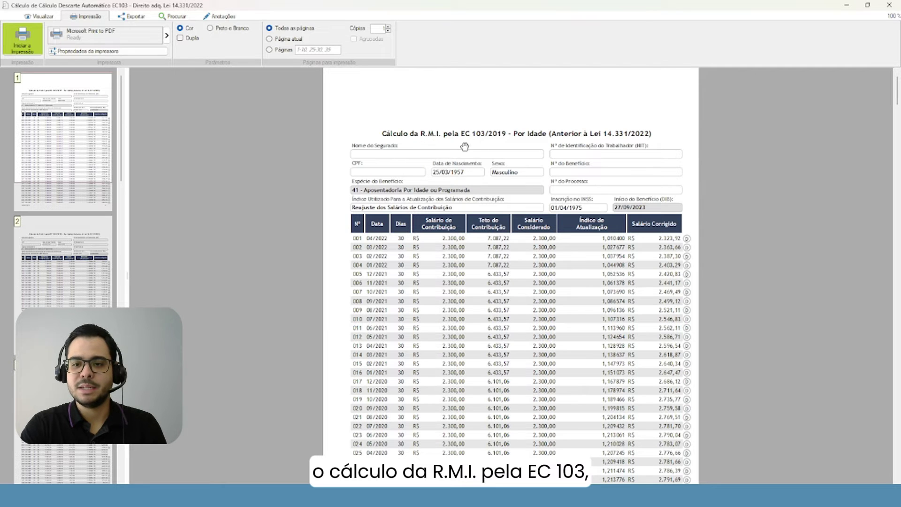
scroll(542, 182, "down", 3)
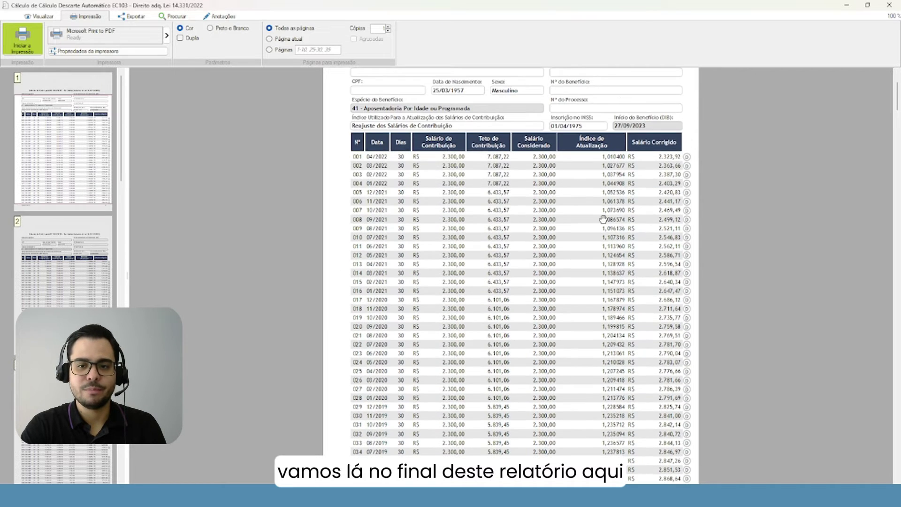
scroll(64, 188, "down", 8)
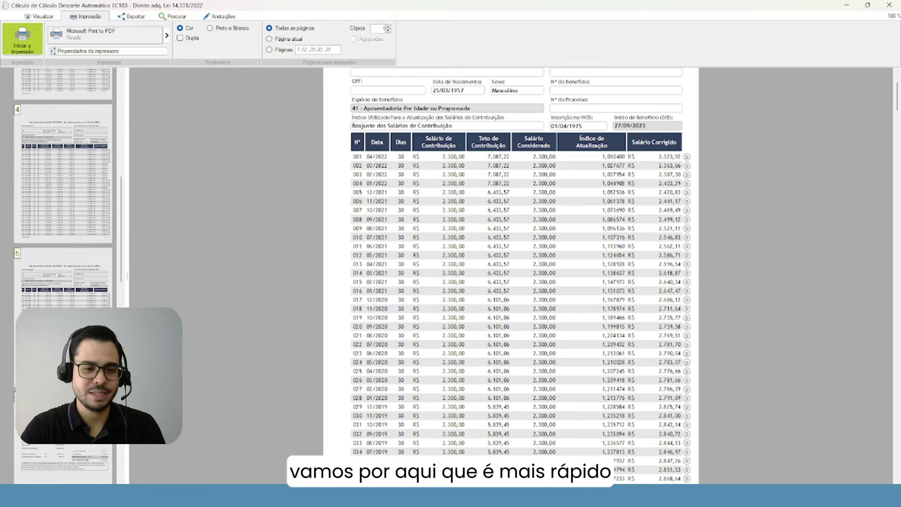
scroll(578, 266, "up", 3)
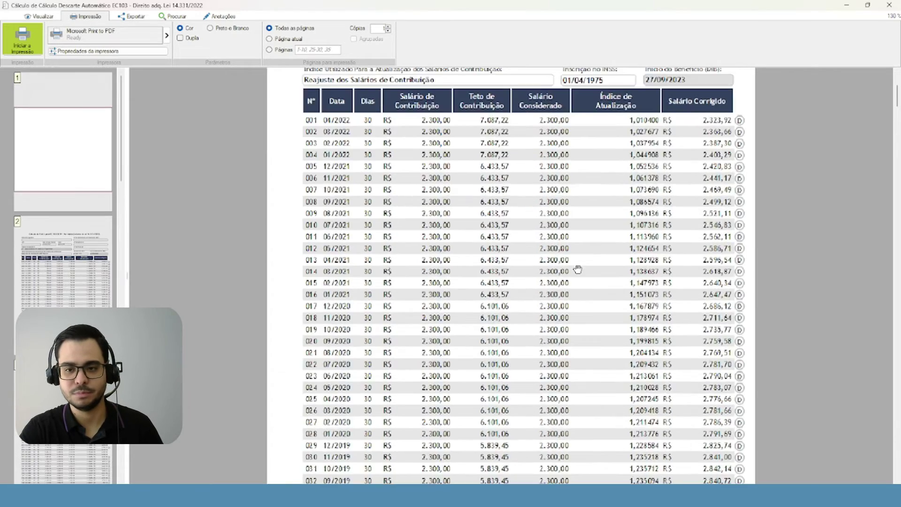
scroll(577, 269, "up", 7)
scroll(577, 270, "down", 7)
scroll(578, 271, "up", 3)
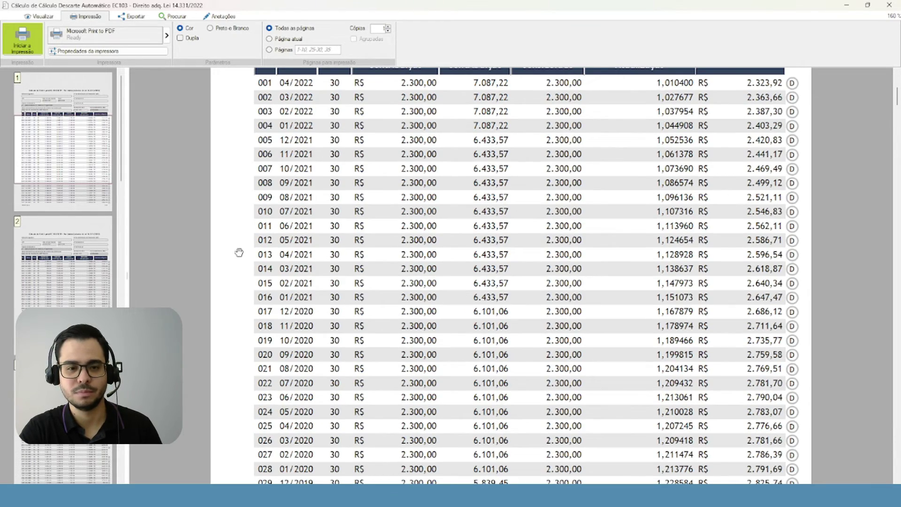
scroll(77, 256, "down", 10)
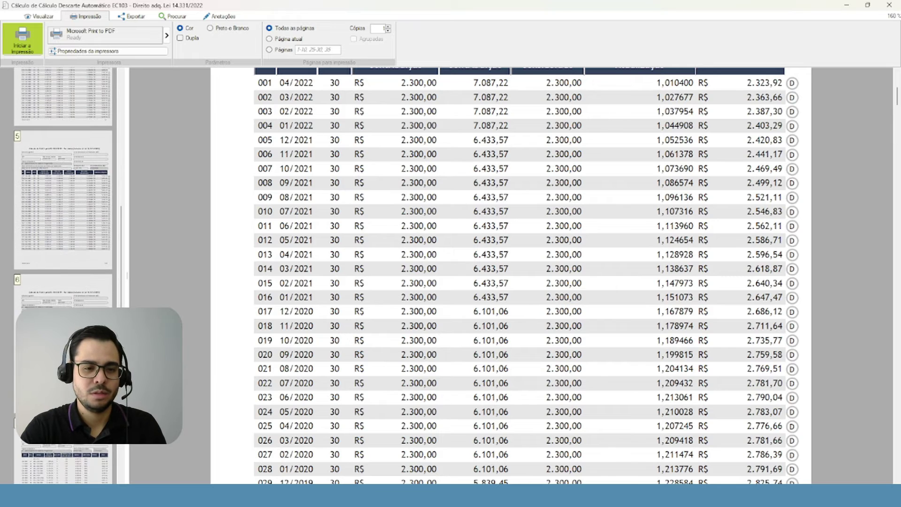
left_click(63, 293)
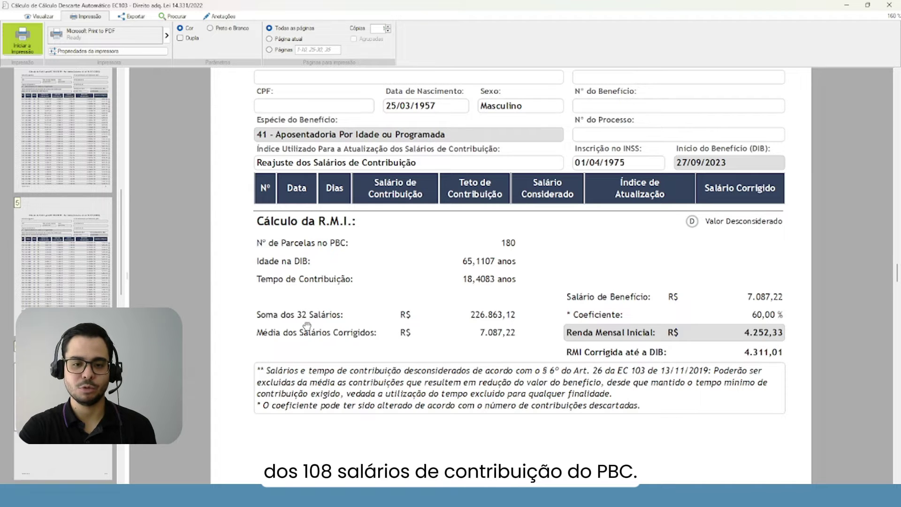
scroll(306, 317, "down", 1)
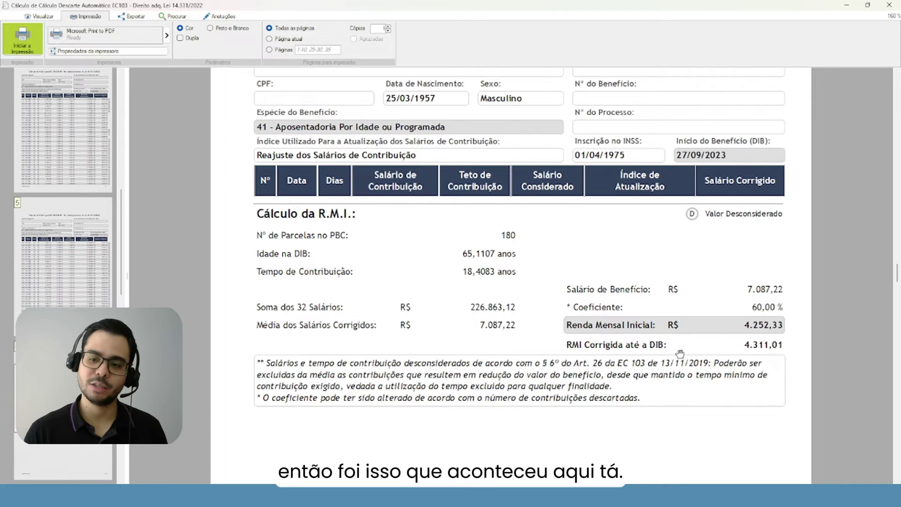
- Go to the first page of the "Cálculo do Descarte Automático" report and examine its header data
scroll(681, 353, "down", 3)
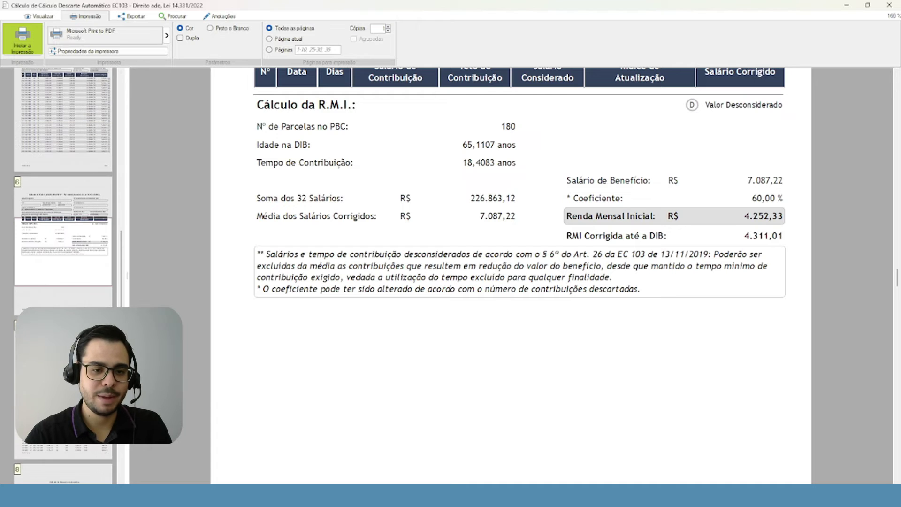
scroll(85, 268, "down", 1)
left_click(76, 303)
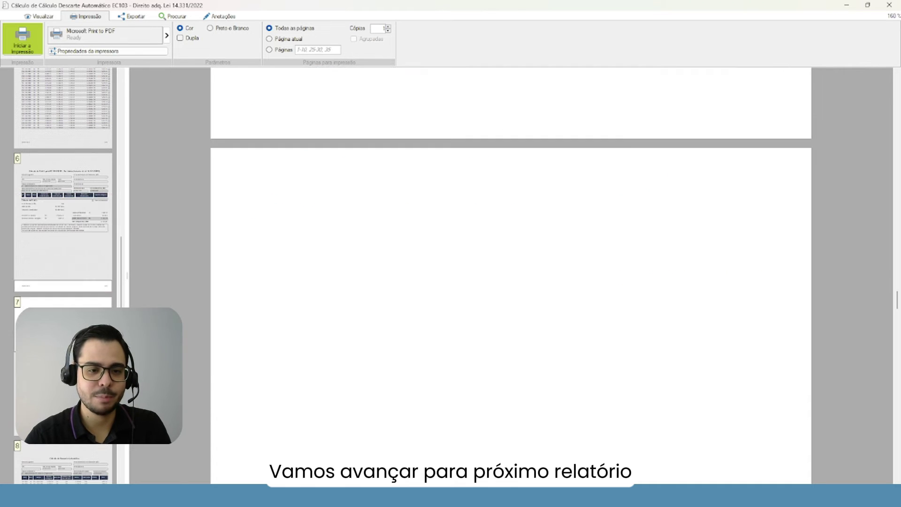
scroll(611, 291, "down", 3)
scroll(533, 325, "down", 2)
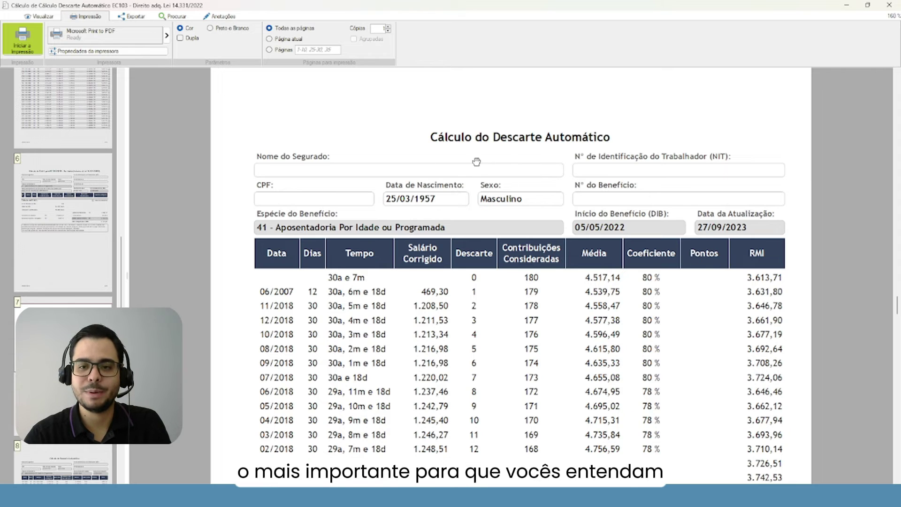
scroll(479, 164, "down", 1)
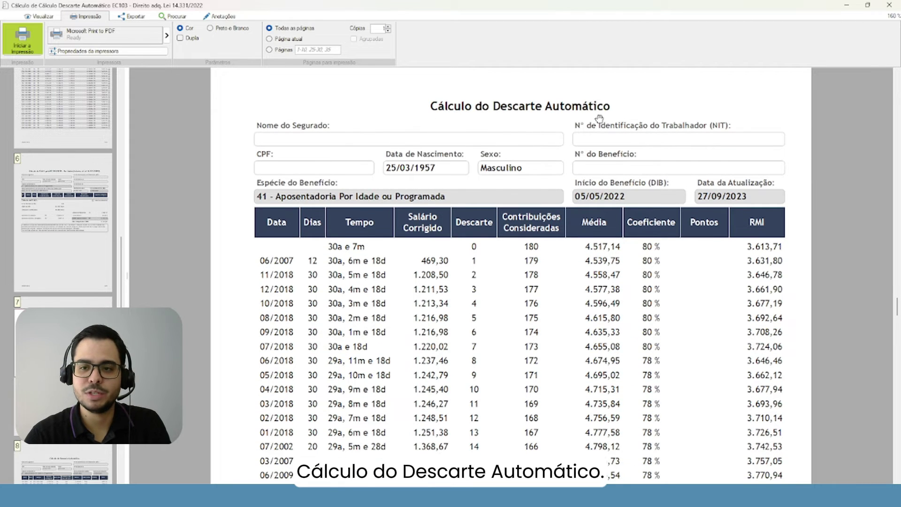
- Examine the order of the dates and corrected salaries in the automatic discard table
scroll(475, 225, "down", 1)
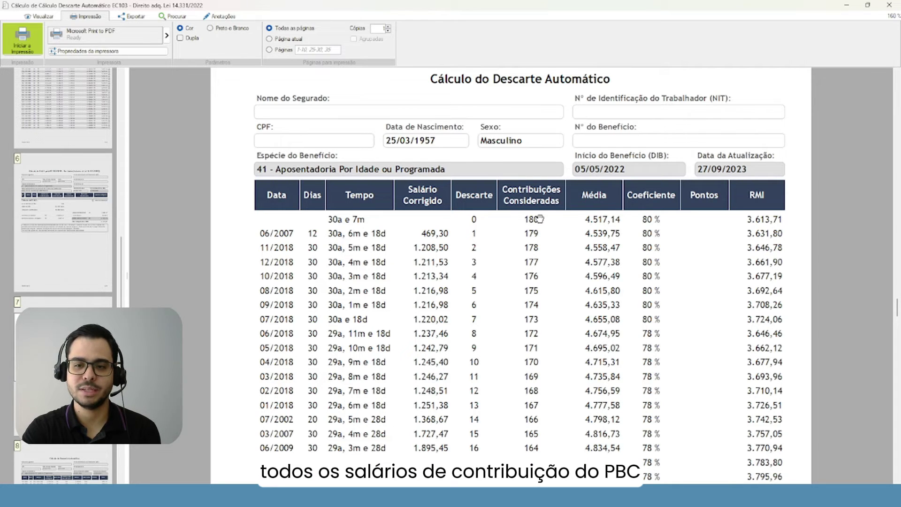
scroll(568, 233, "down", 1)
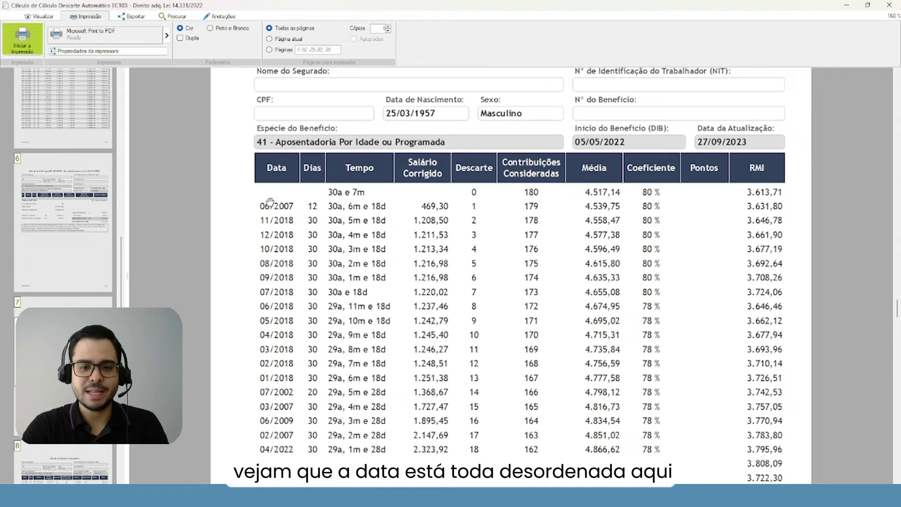
scroll(287, 318, "down", 1)
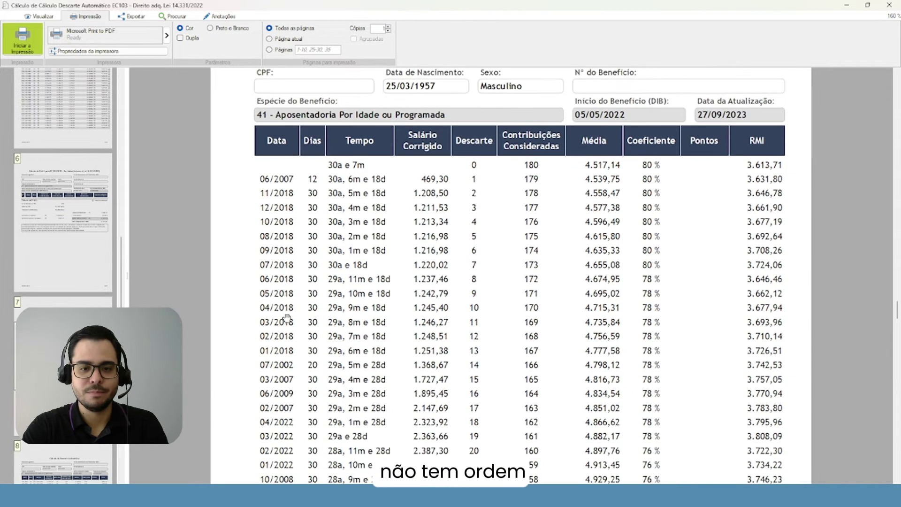
scroll(288, 319, "down", 3)
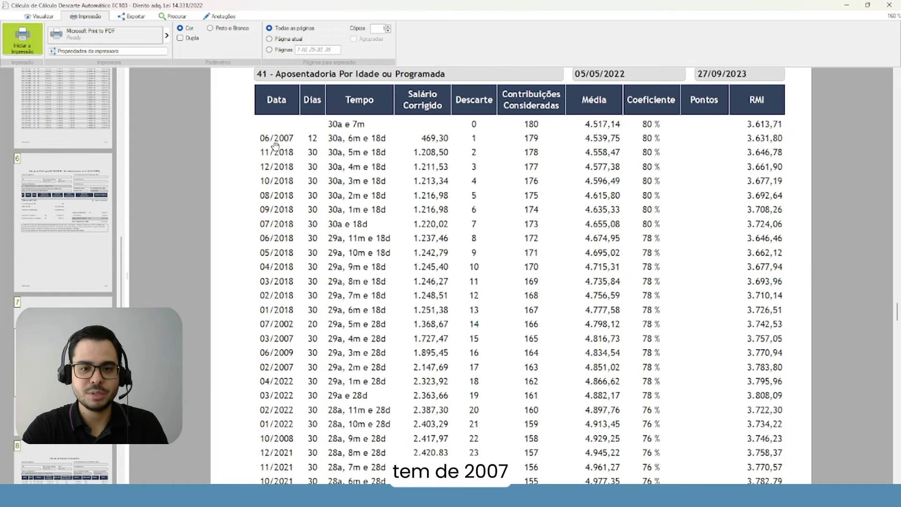
scroll(295, 188, "down", 1)
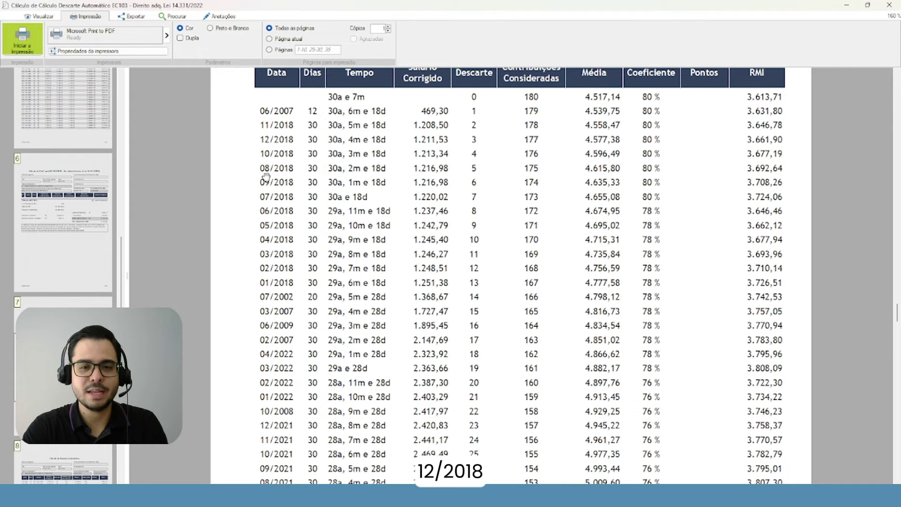
scroll(281, 261, "down", 1)
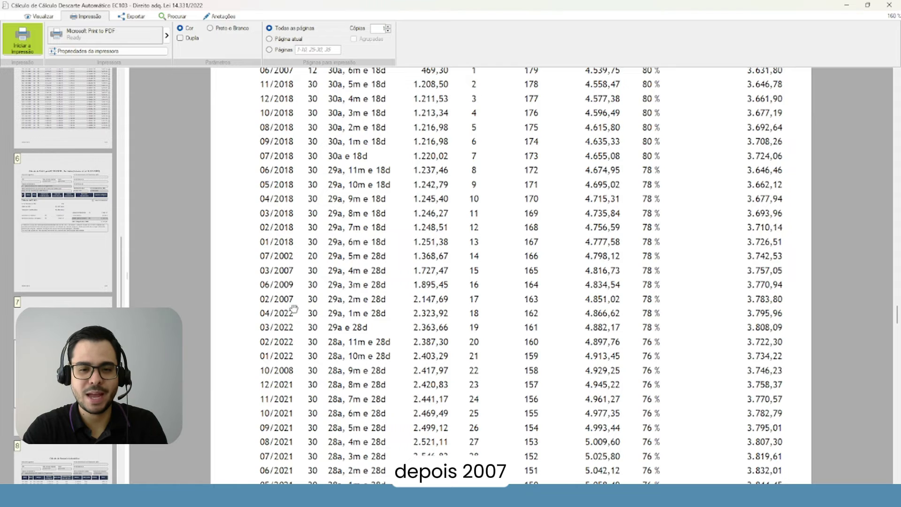
scroll(291, 308, "down", 1)
- Check the days, contribution time and considered contributions for each discarded salary in the table
scroll(309, 261, "up", 3)
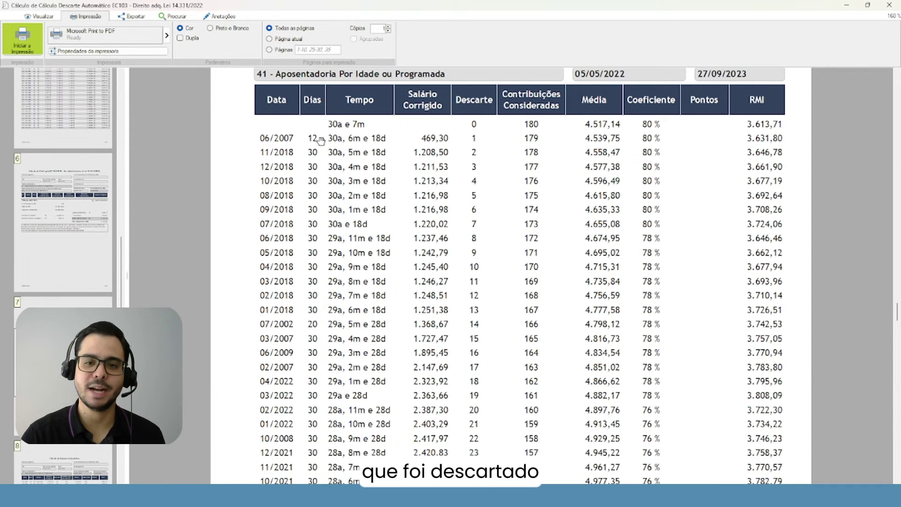
scroll(369, 162, "down", 2)
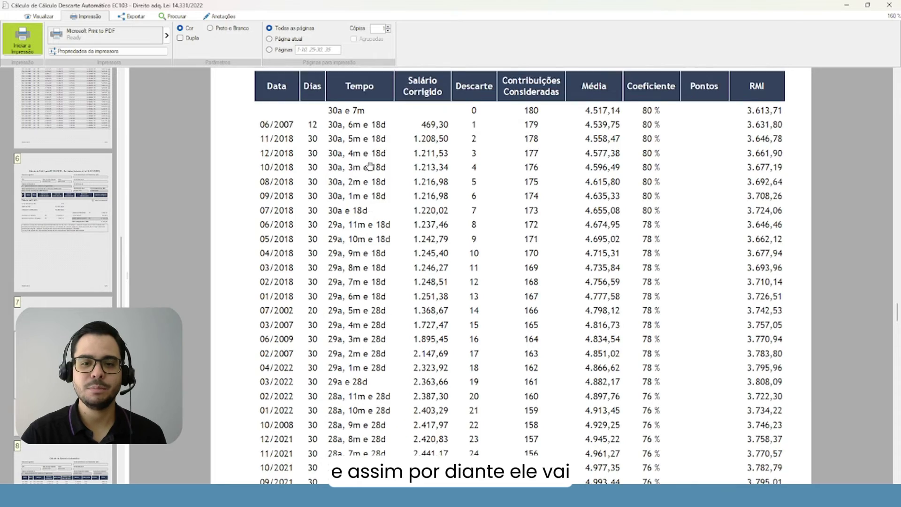
scroll(365, 202, "down", 2)
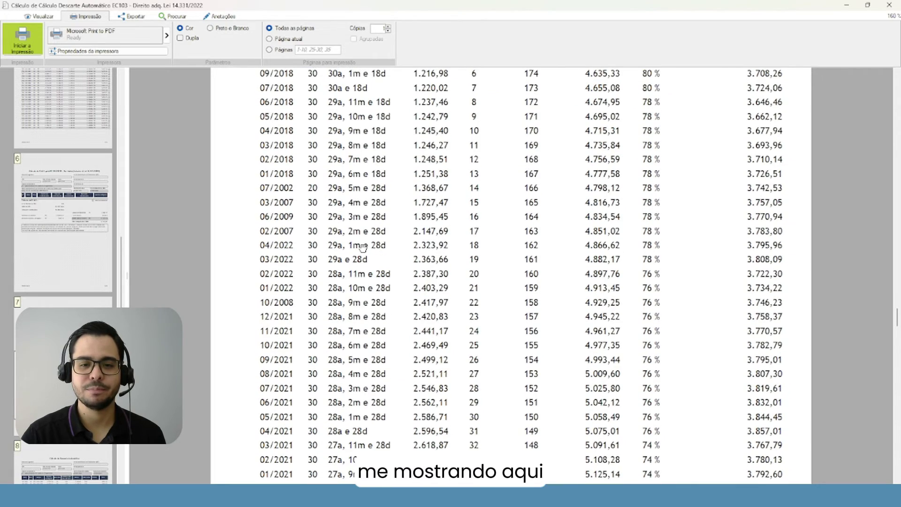
scroll(363, 248, "up", 3)
scroll(363, 247, "up", 2)
scroll(357, 251, "down", 1)
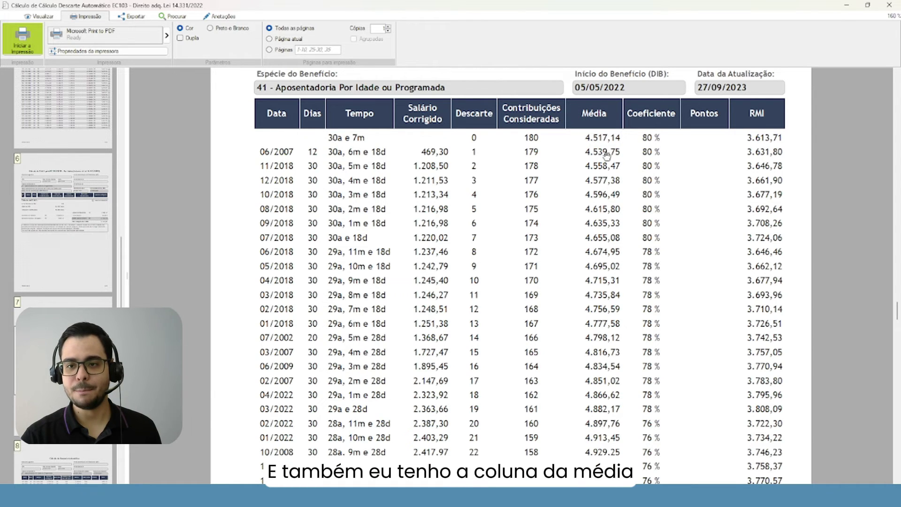
- Examine the Média column for the first discarded salaries in the automatic discard table
scroll(608, 157, "up", 1)
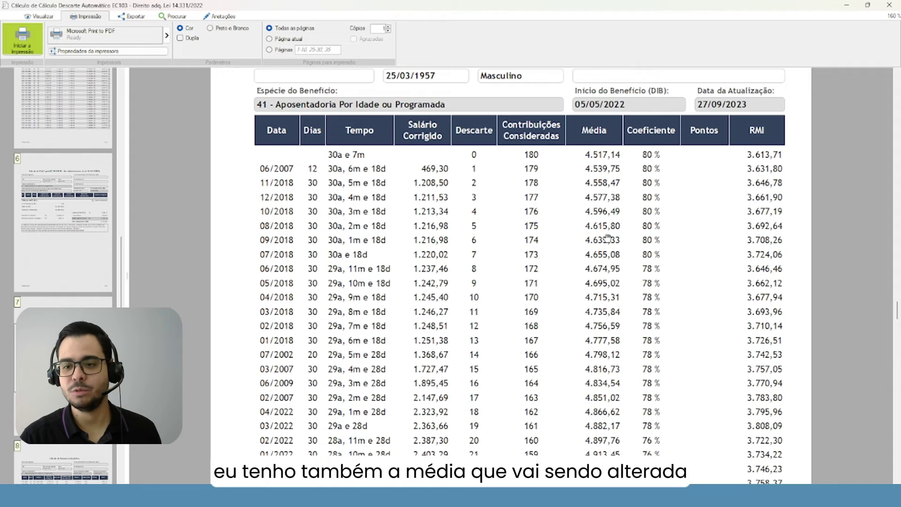
left_click_drag(619, 251, 614, 215)
left_click_drag(613, 215, 613, 207)
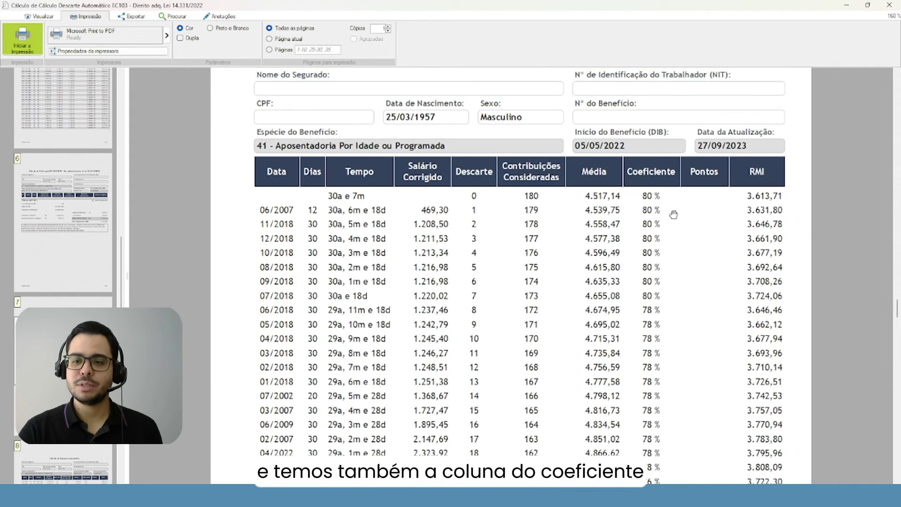
- Examine how the Coeficiente column relates to contribution time across successive discards on the table's first page
left_click_drag(673, 211, 660, 159)
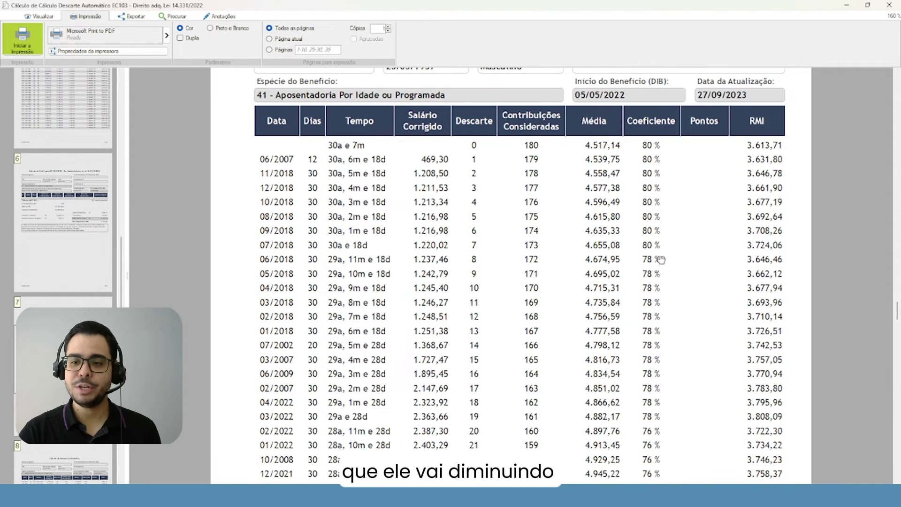
left_click_drag(661, 259, 660, 225)
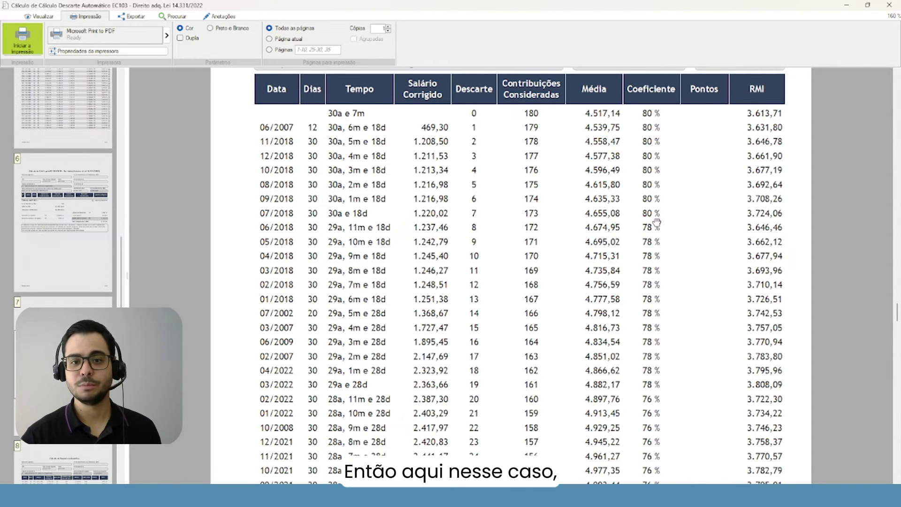
scroll(670, 202, "down", 1)
scroll(670, 203, "up", 3)
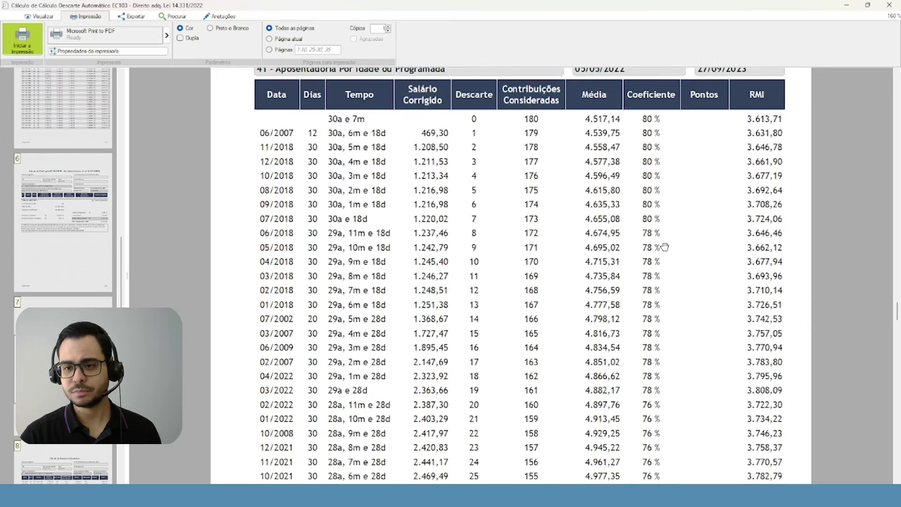
scroll(660, 239, "down", 3)
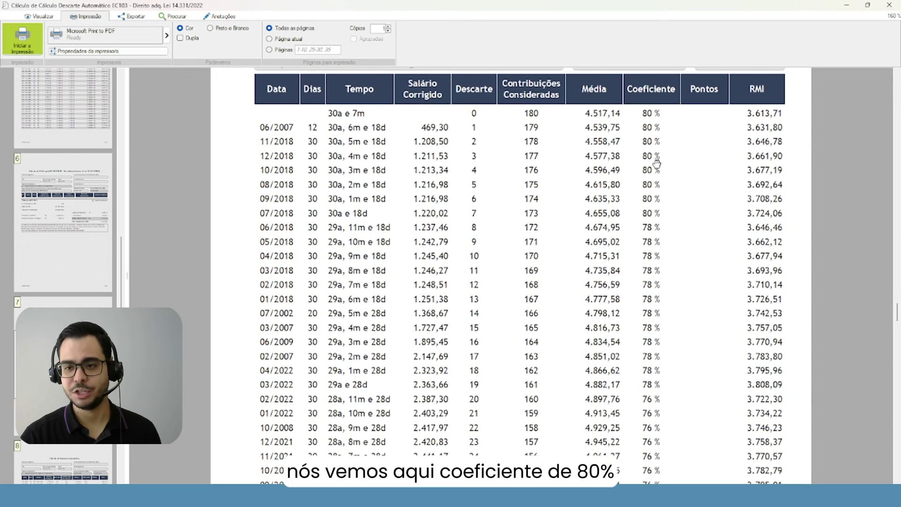
scroll(658, 238, "down", 2)
scroll(659, 282, "down", 5)
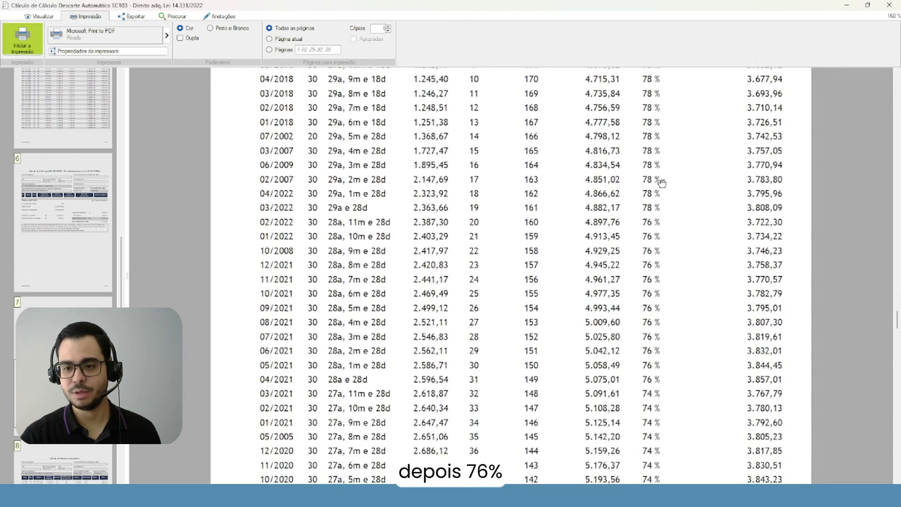
scroll(655, 292, "down", 2)
scroll(650, 297, "up", 11)
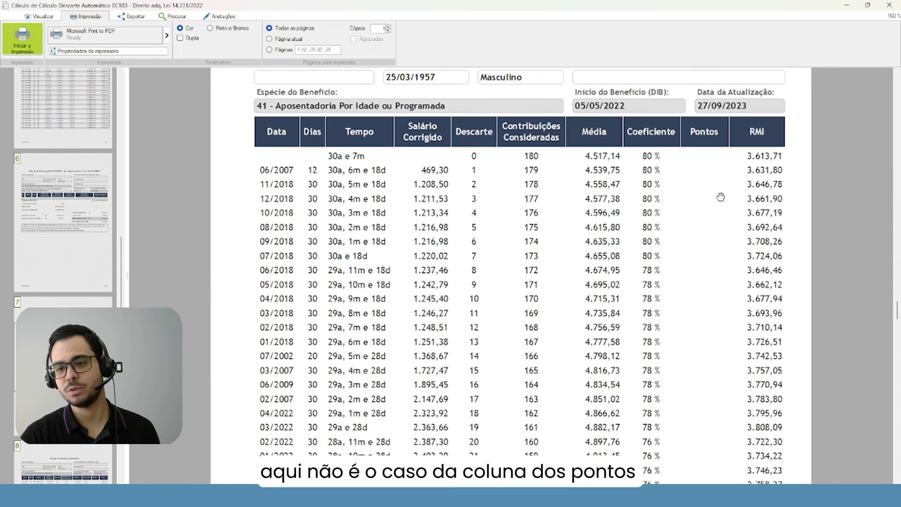
- Check the Pontos and RMI columns, and go to page 10 of the report to locate the highlighted most beneficial result
scroll(714, 285, "up", 1)
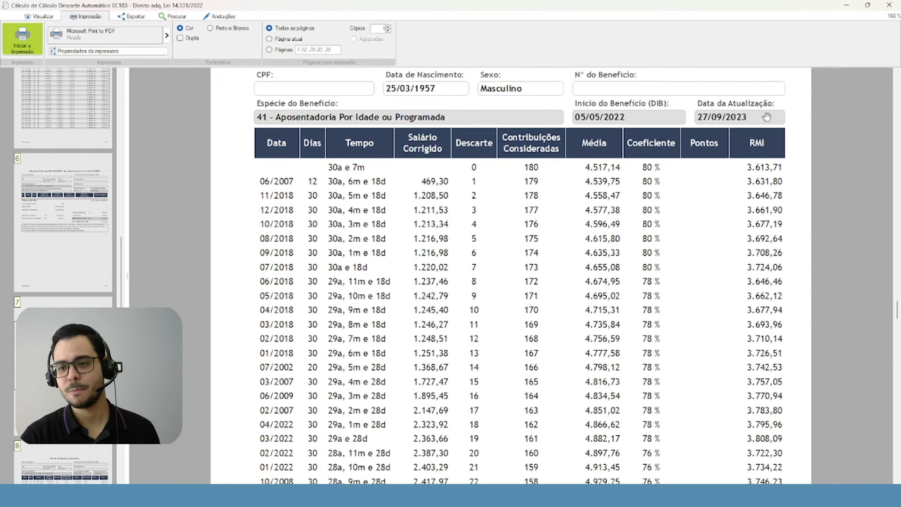
scroll(777, 219, "down", 2)
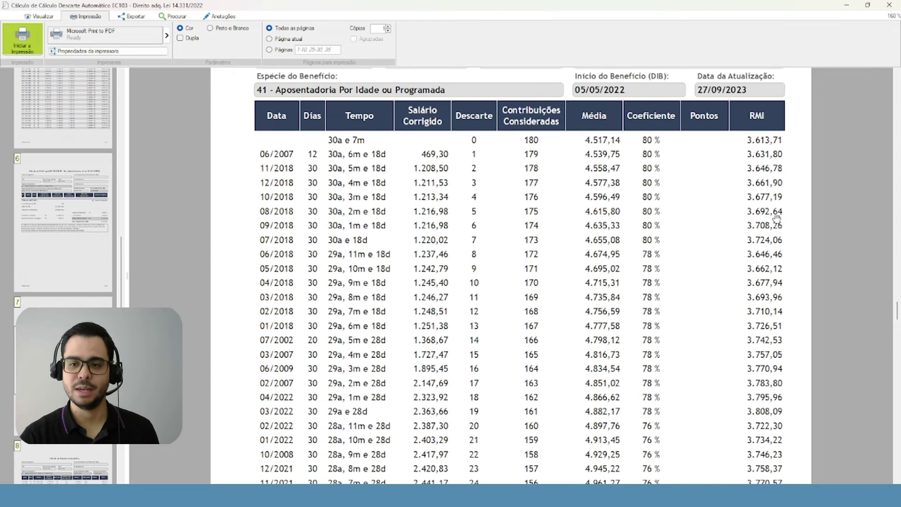
scroll(73, 287, "down", 5)
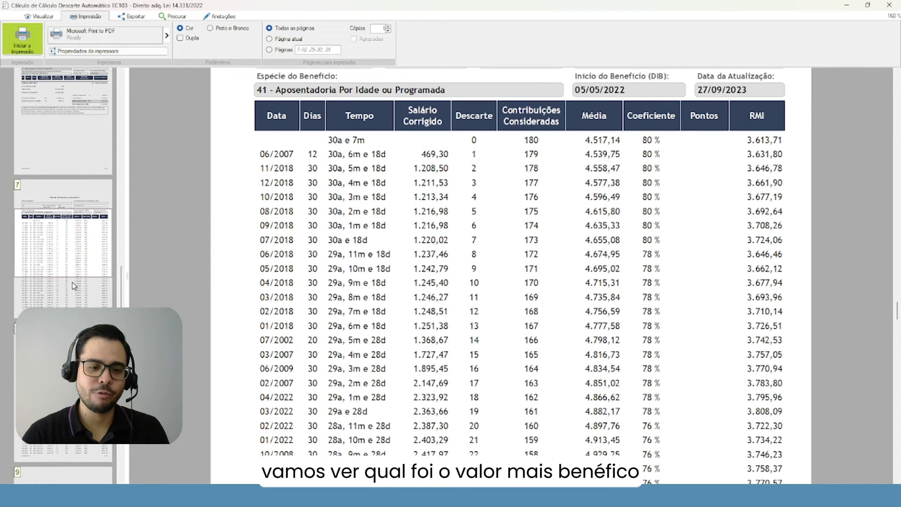
scroll(75, 289, "down", 5)
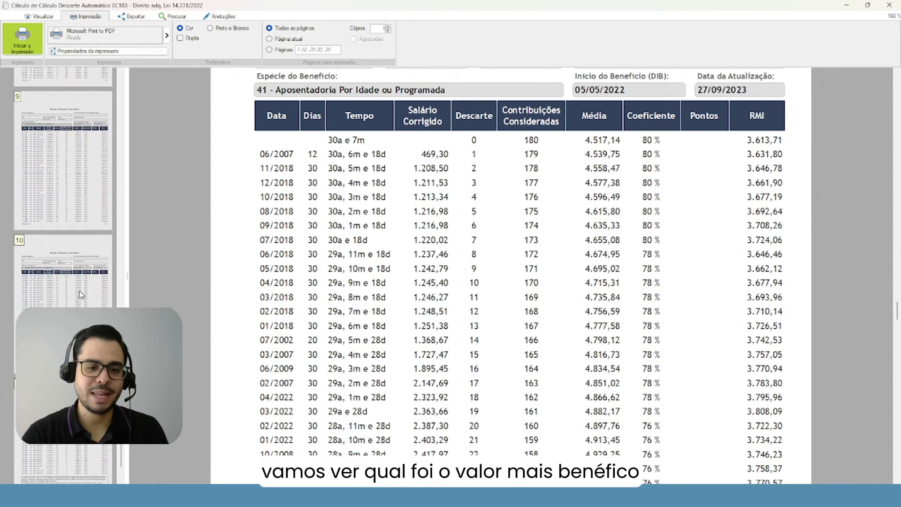
scroll(291, 354, "down", 10)
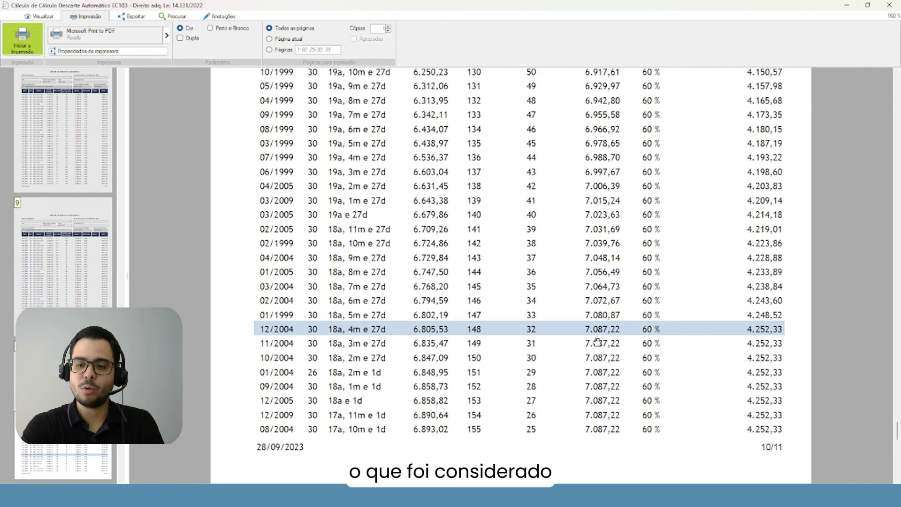
- Examine the average, coefficient, considered contributions and RMI of the highlighted 12/2004 row
left_click_drag(606, 345, 613, 458)
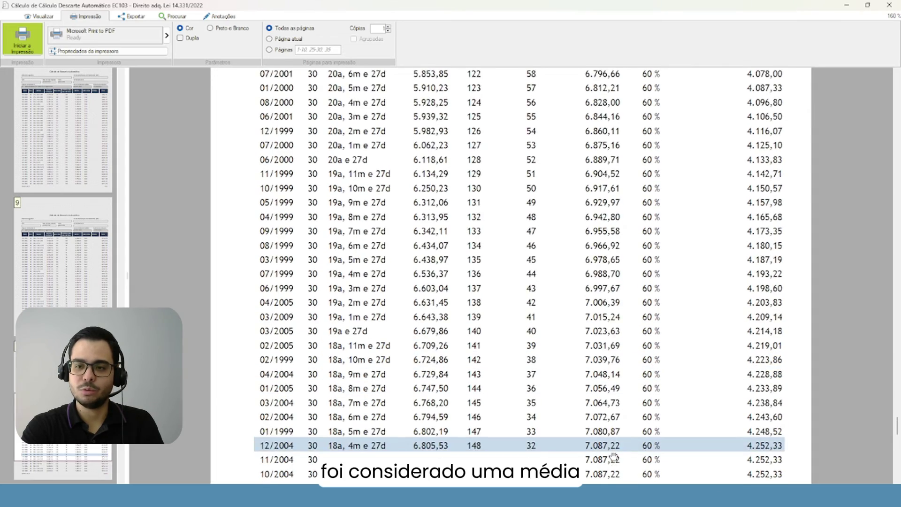
left_click_drag(596, 187, 603, 151)
scroll(611, 340, "down", 4)
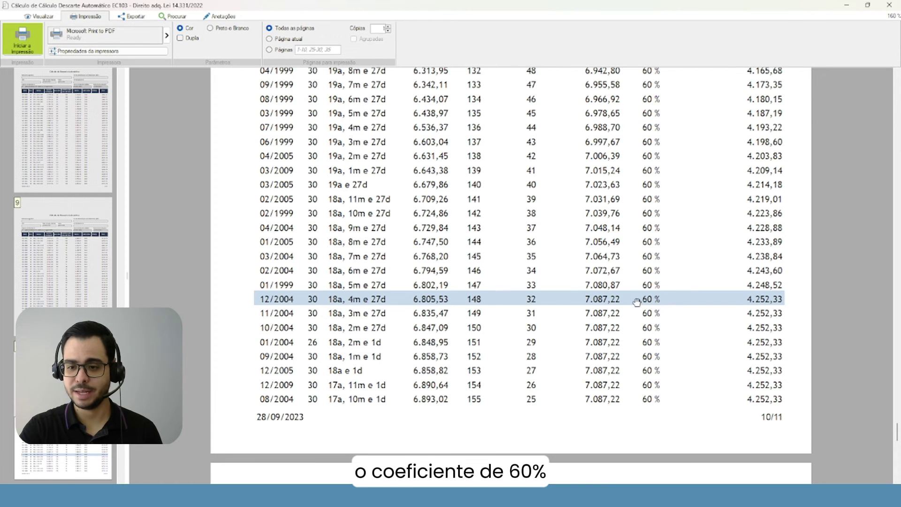
scroll(657, 305, "up", 1)
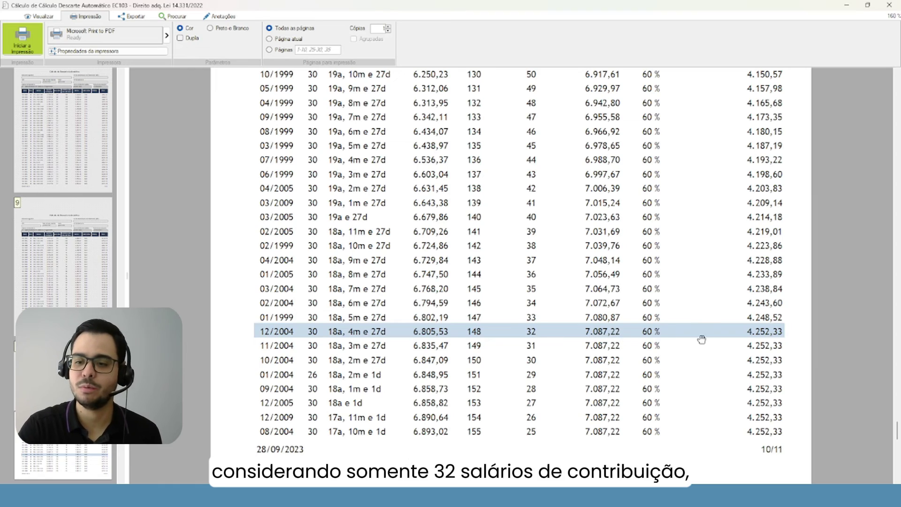
scroll(770, 346, "up", 3)
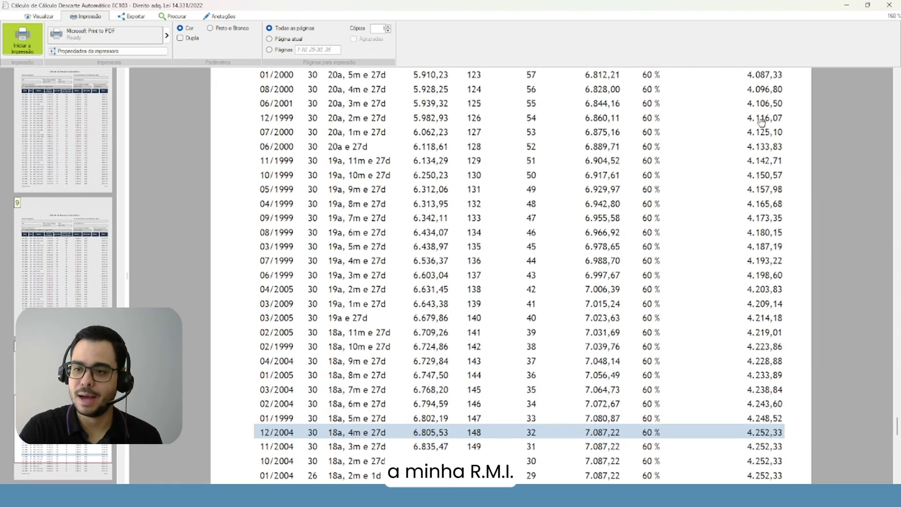
scroll(762, 121, "up", 3)
scroll(763, 282, "down", 5)
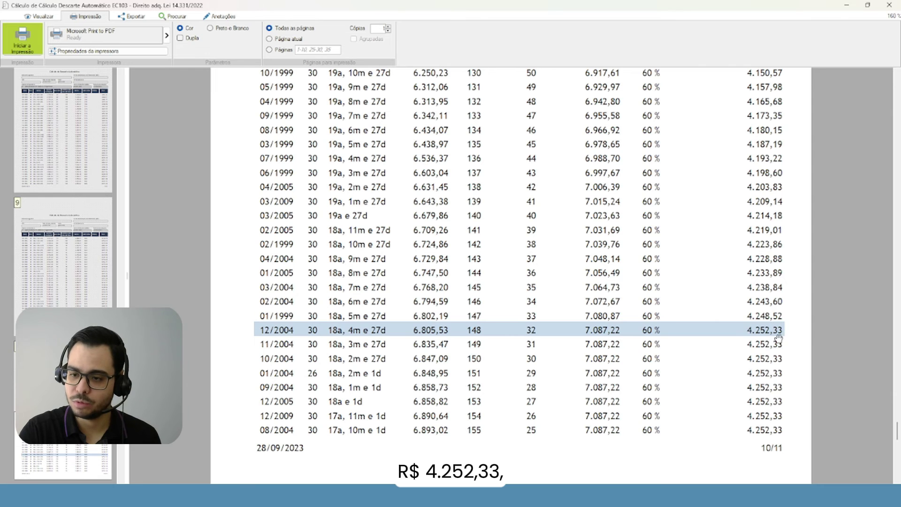
- Return to the first page of the discard table and examine the RMI and considered contributions in the no-discard row
left_click_drag(898, 433, 898, 331)
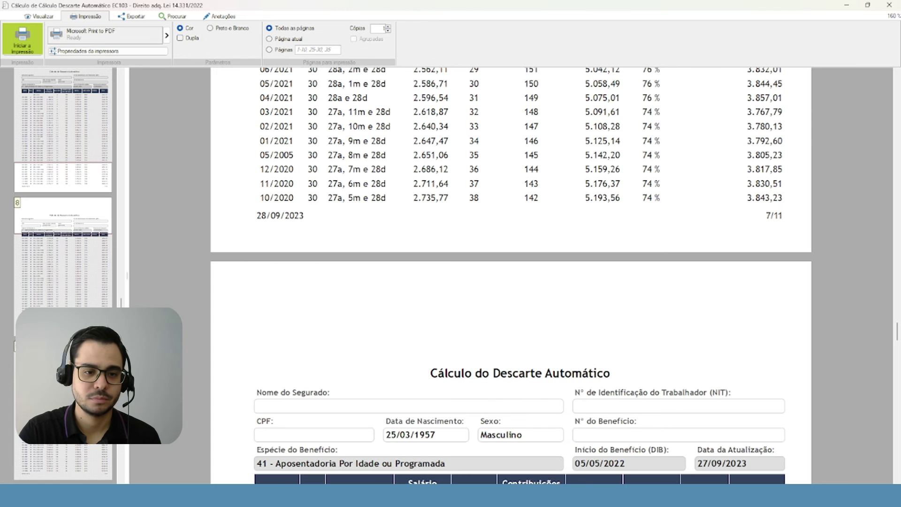
scroll(551, 290, "down", 4)
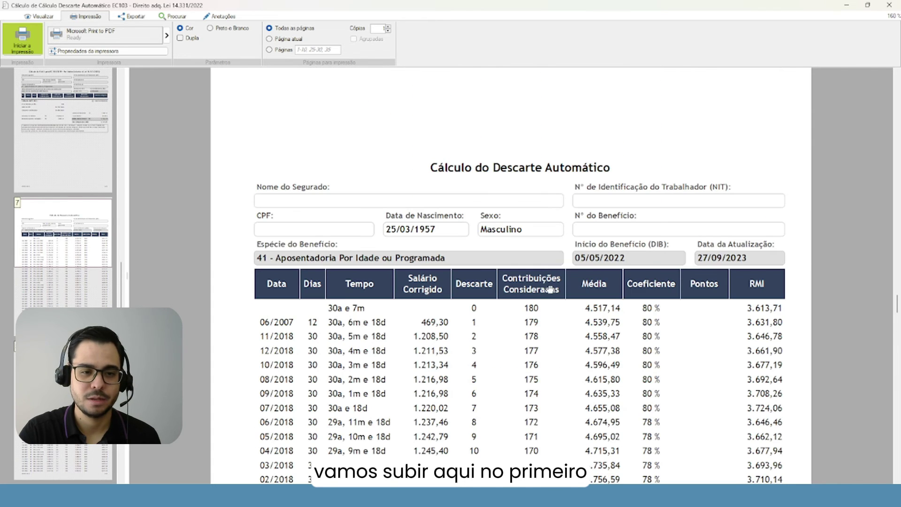
scroll(720, 332, "down", 2)
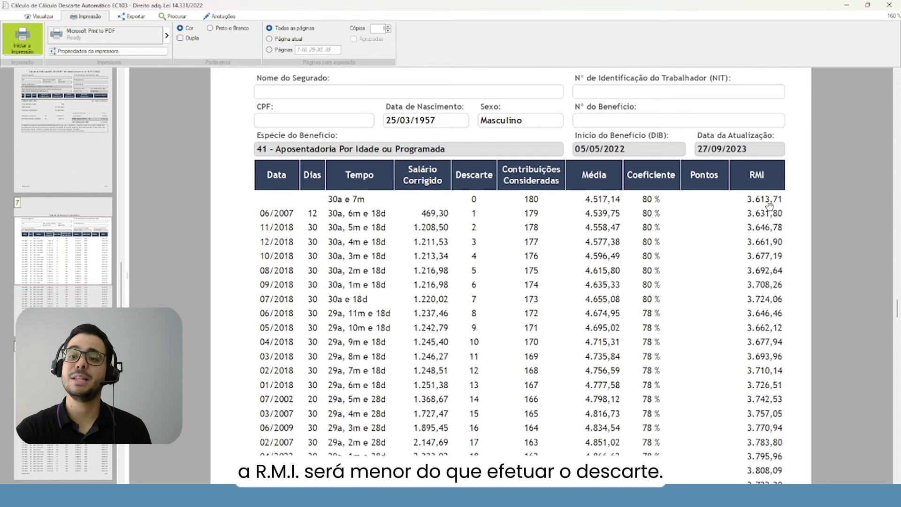
left_click_drag(770, 206, 765, 246)
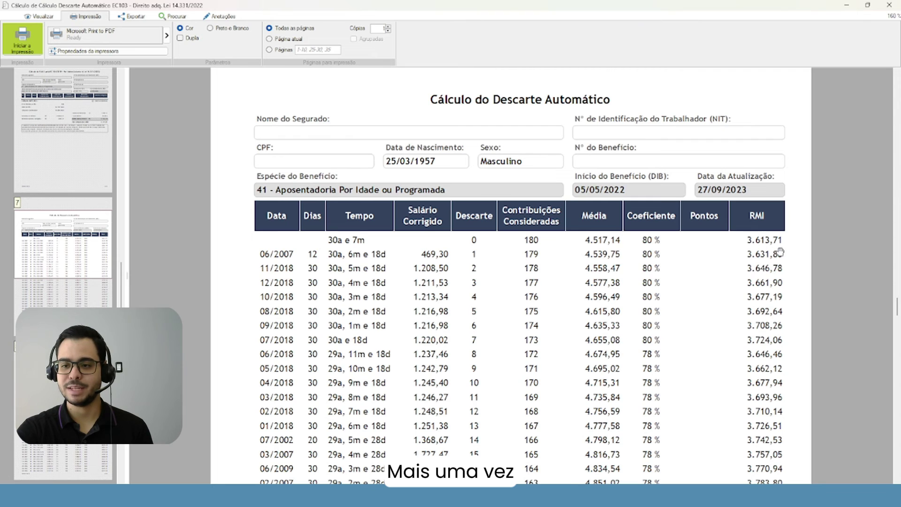
left_click_drag(795, 279, 797, 268)
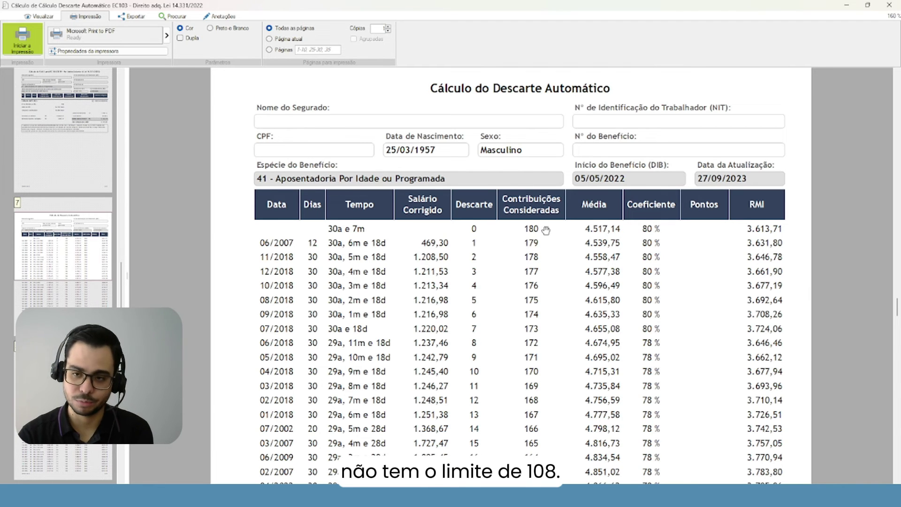
- Go back to the highlighted row on page 10 and compare its RMI with the surrounding discards
scroll(704, 294, "up", 1)
scroll(73, 289, "down", 5)
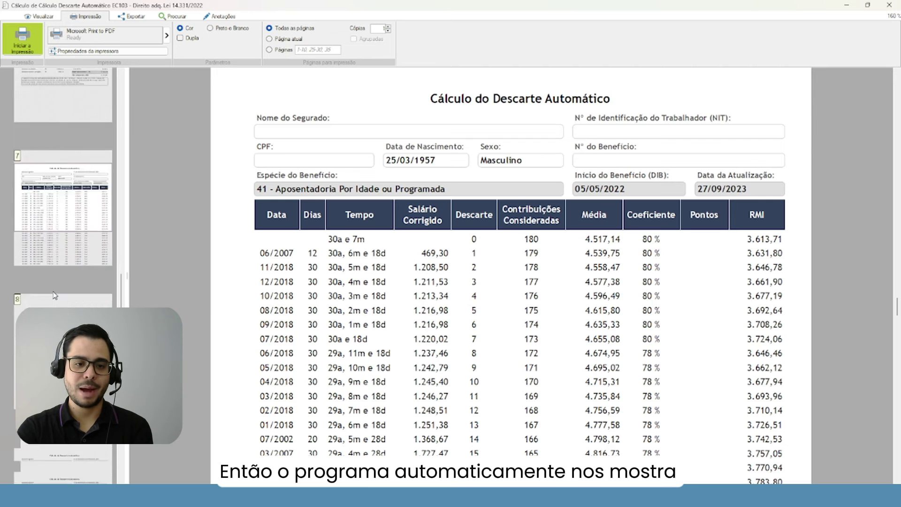
scroll(63, 188, "down", 3)
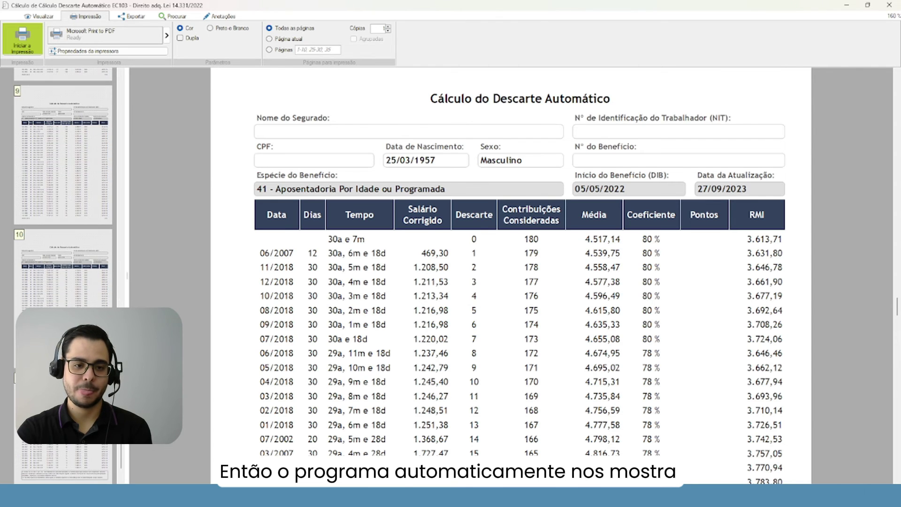
scroll(543, 346, "down", 20)
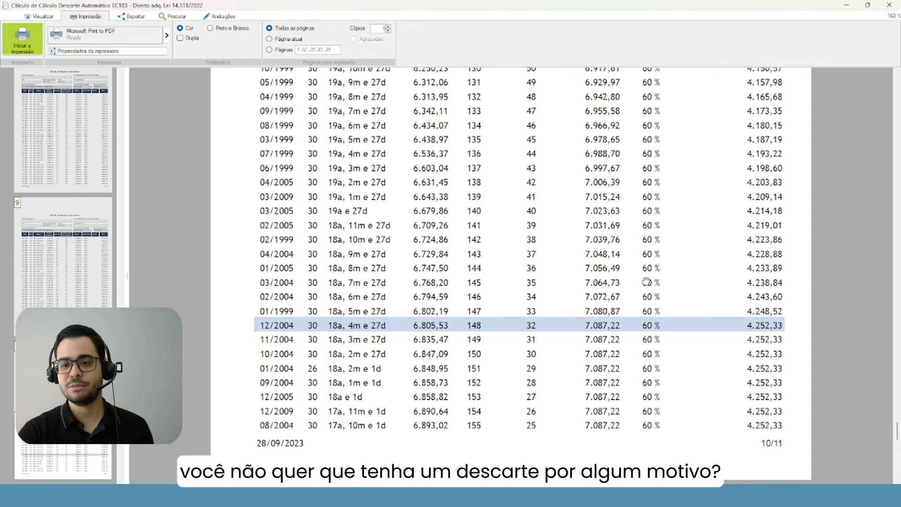
scroll(761, 332, "up", 1)
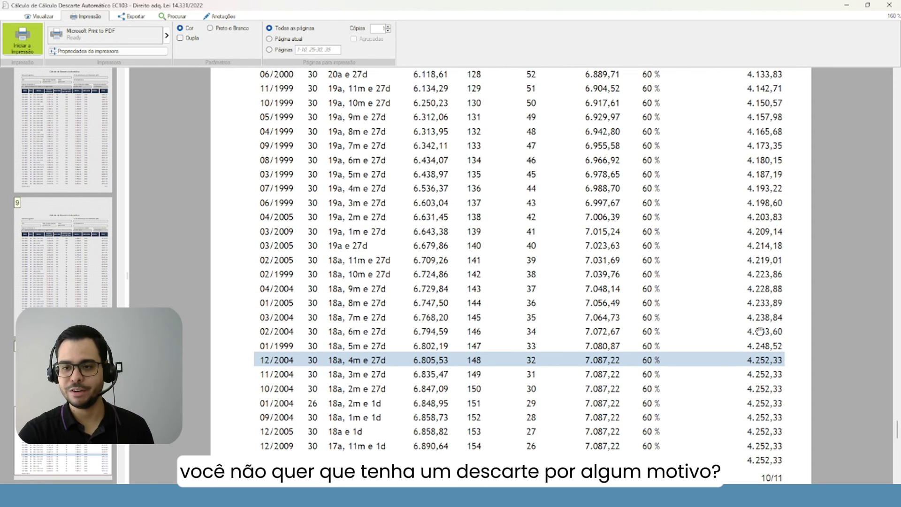
- Close the report and enable the EC 103/2019 R.M.I. option not to perform the automatic discard under § 6º of Art. 26
left_click(890, 7)
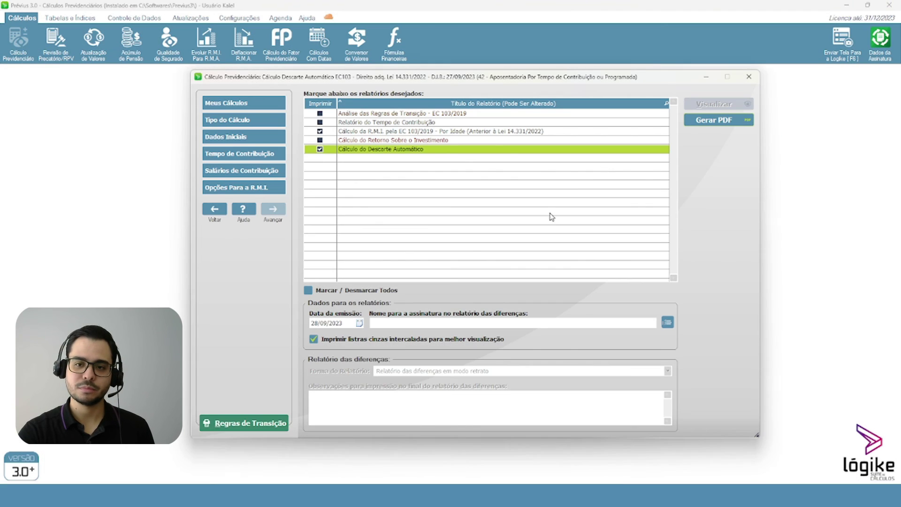
left_click(228, 192)
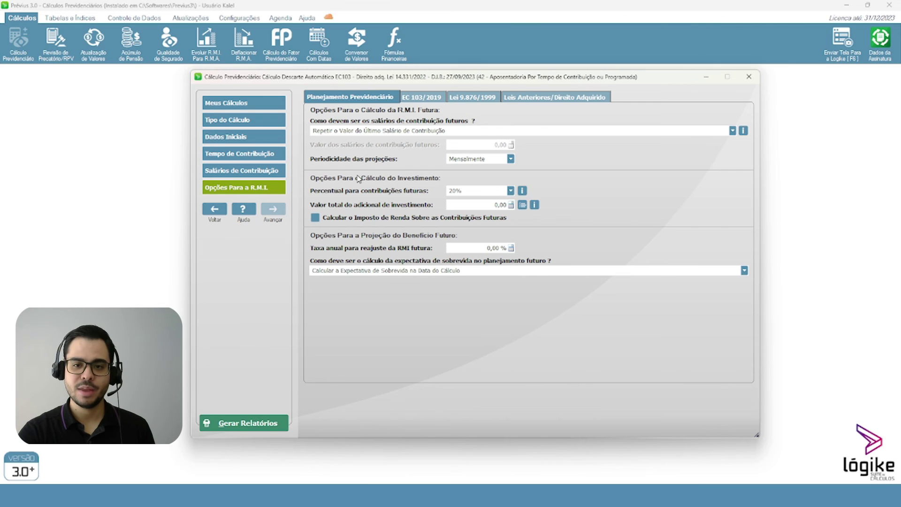
left_click(422, 101)
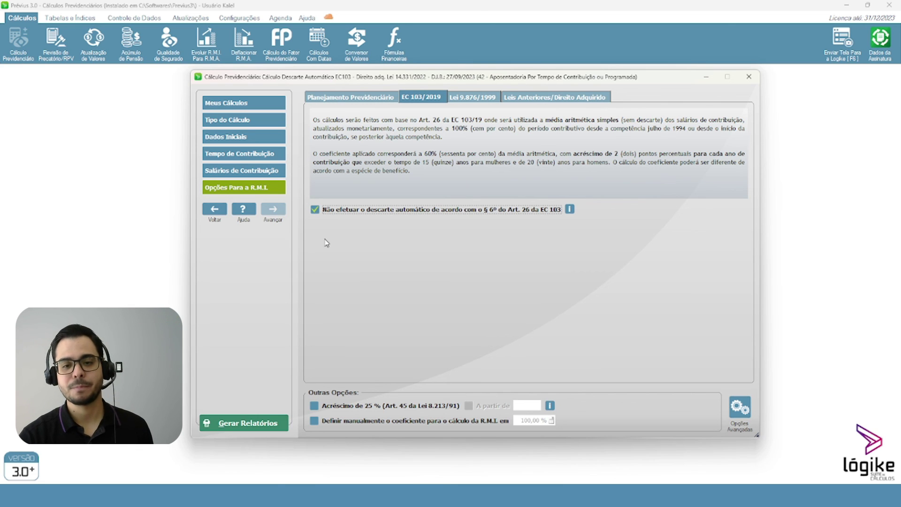
- Start generating the reports, order the EC 103/2019 transition rules by probable RMI value, and compare the listed rules
left_click(245, 423)
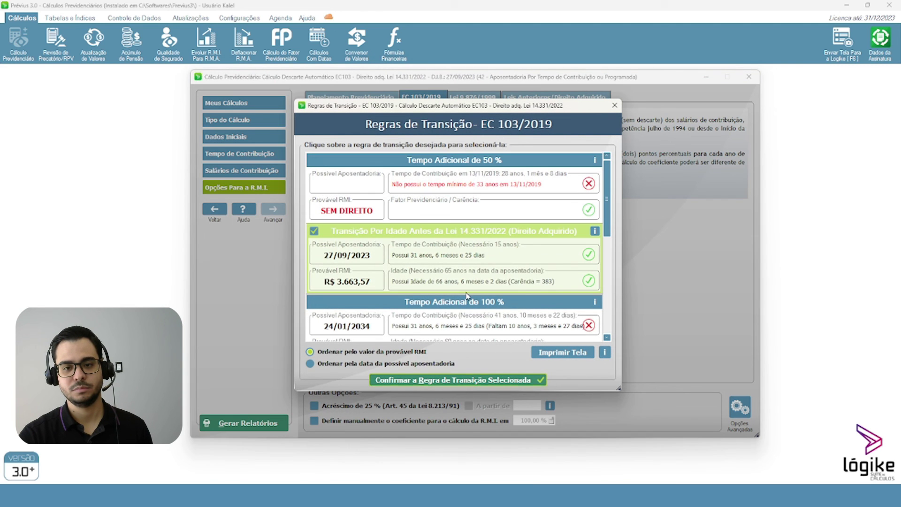
left_click(334, 353)
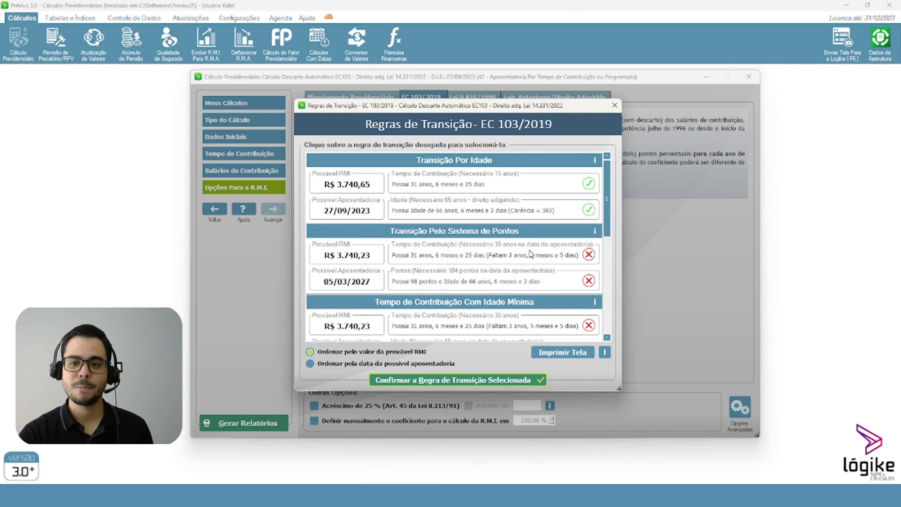
scroll(531, 254, "down", 5)
scroll(452, 236, "up", 5)
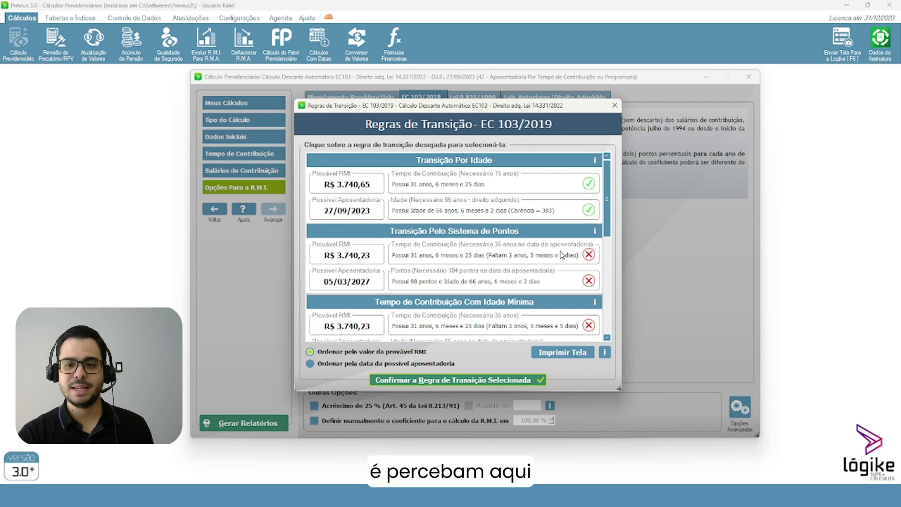
left_click_drag(607, 188, 608, 262)
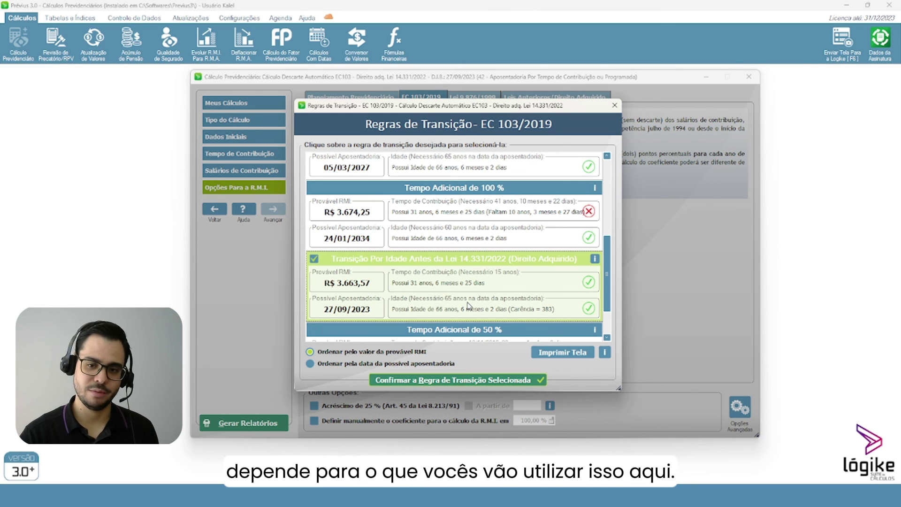
- Confirm the rule Transição Por Idade Antes da Lei 14.331/2022 and preview its R.M.I. report through the final page
left_click(405, 380)
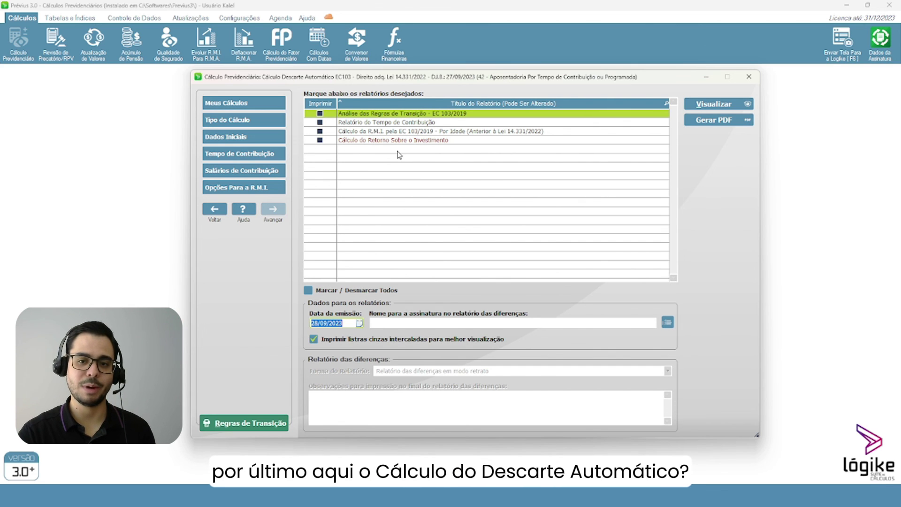
left_click(318, 131)
left_click(714, 104)
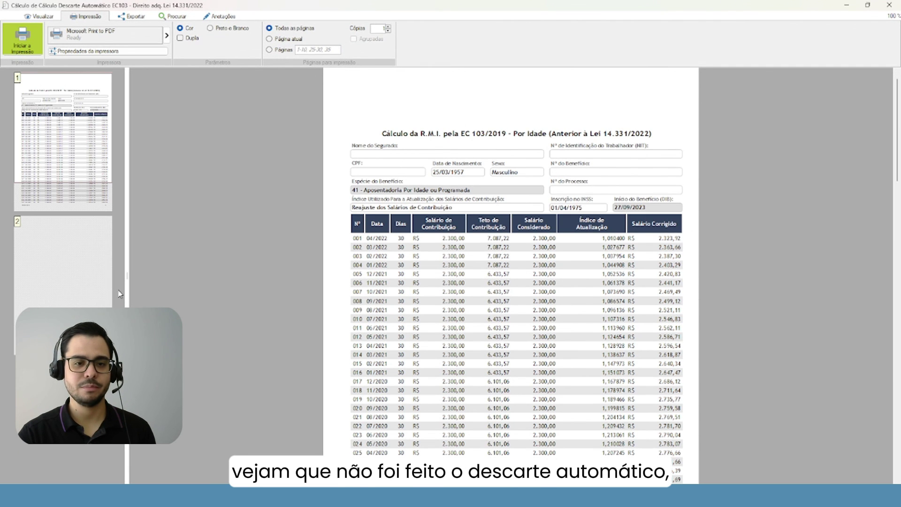
scroll(52, 291, "down", 10)
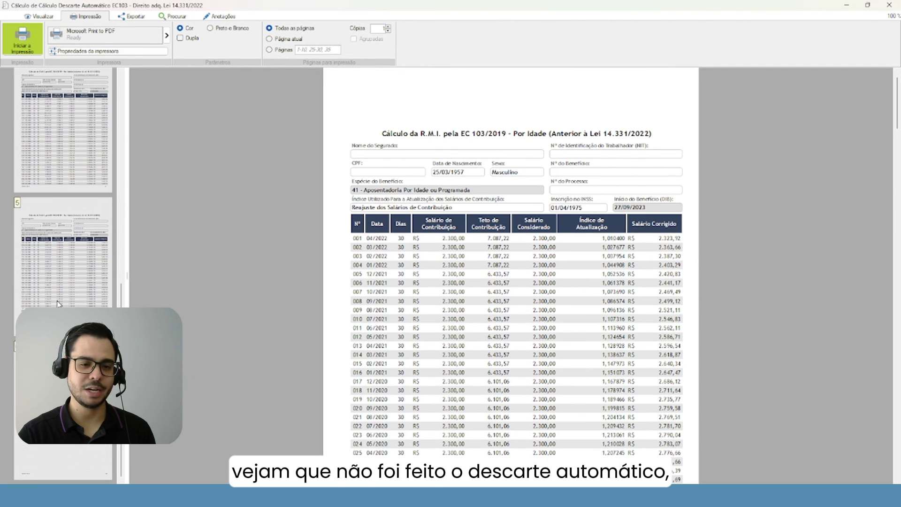
scroll(541, 334, "down", 10)
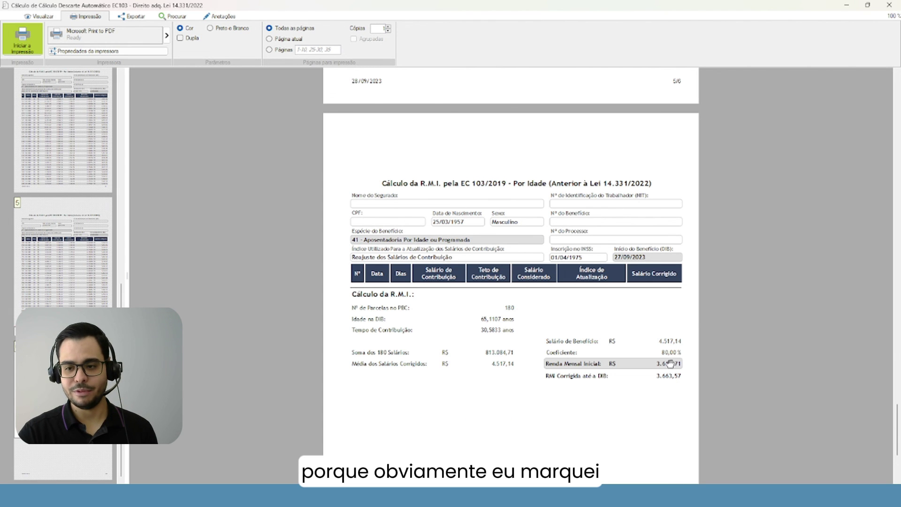